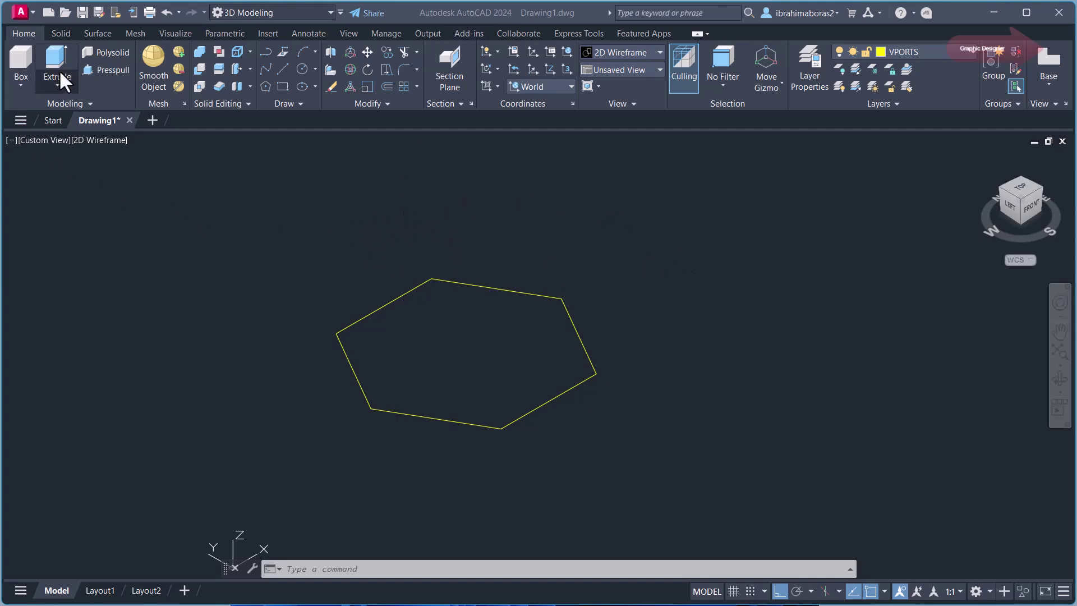
- Show the Extrude, Loft, Revolve and Sweep commands under the Modeling panel's Extrude button, then close the list
left_click(57, 85)
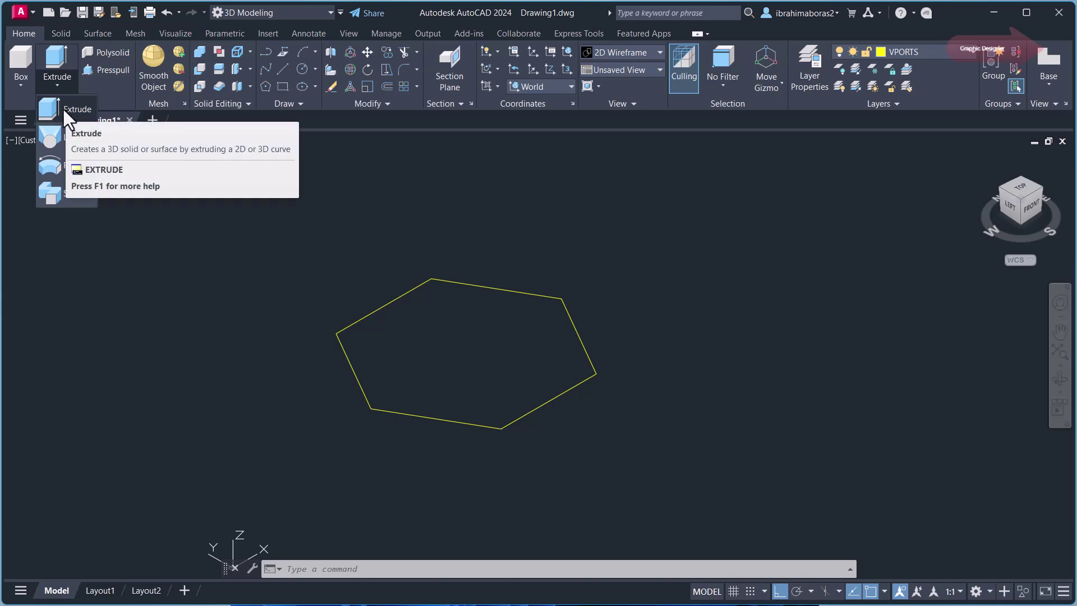
mouse_move(51, 110)
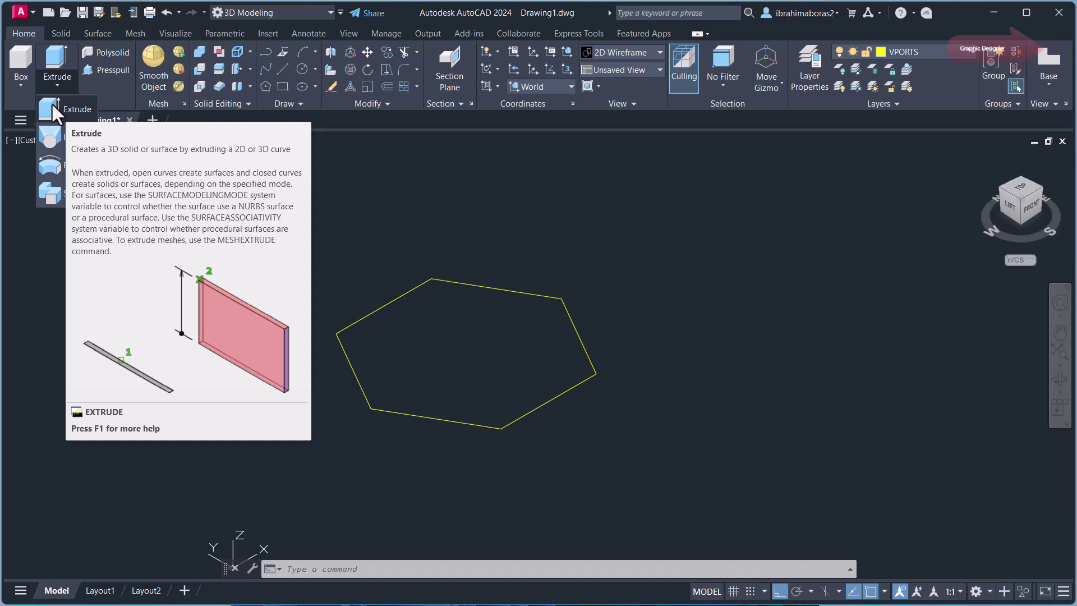
left_click(185, 196)
- Extrude the yellow hexagon with MOde set to SOlid to a height of 5
left_click(113, 223)
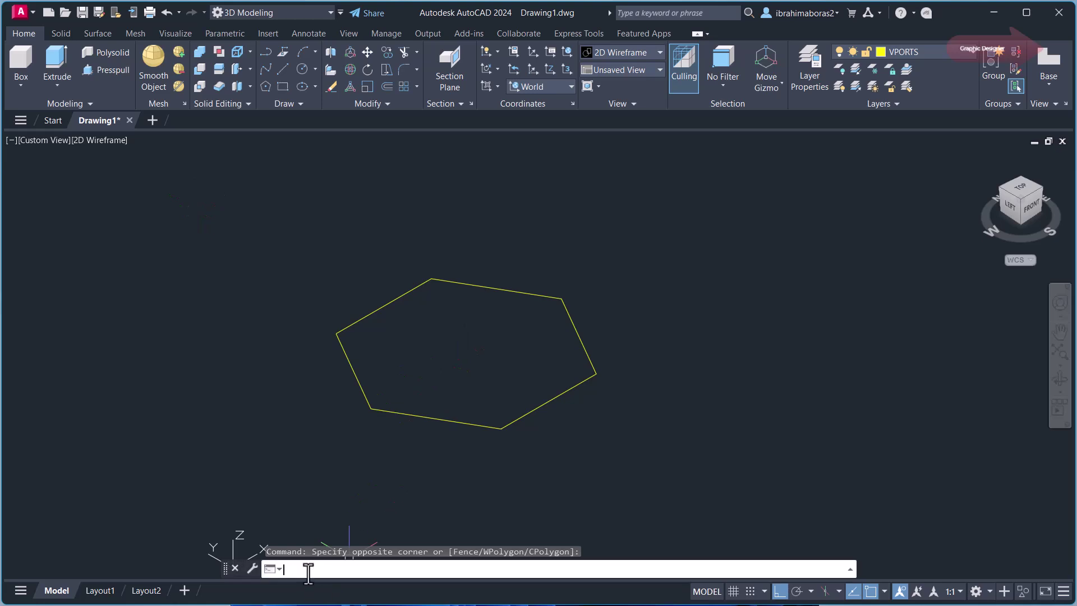
type("ext")
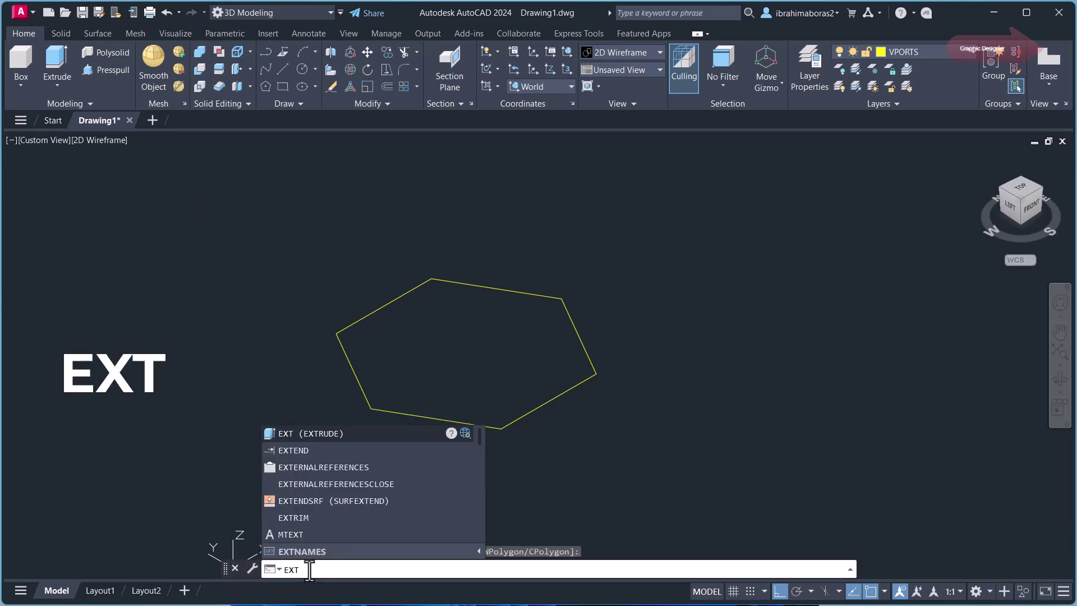
left_click(319, 432)
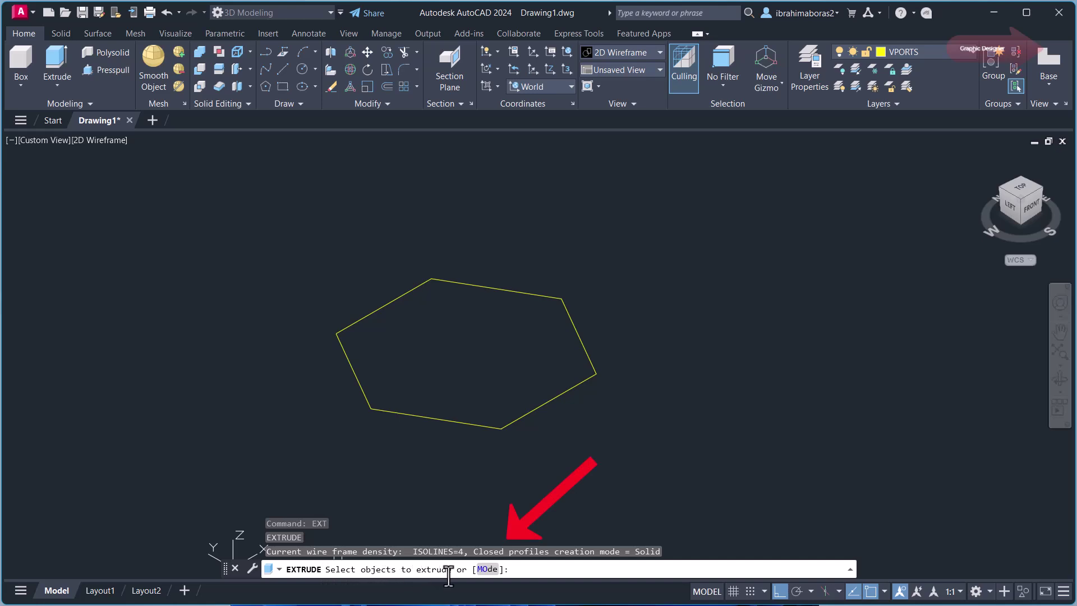
left_click(487, 568)
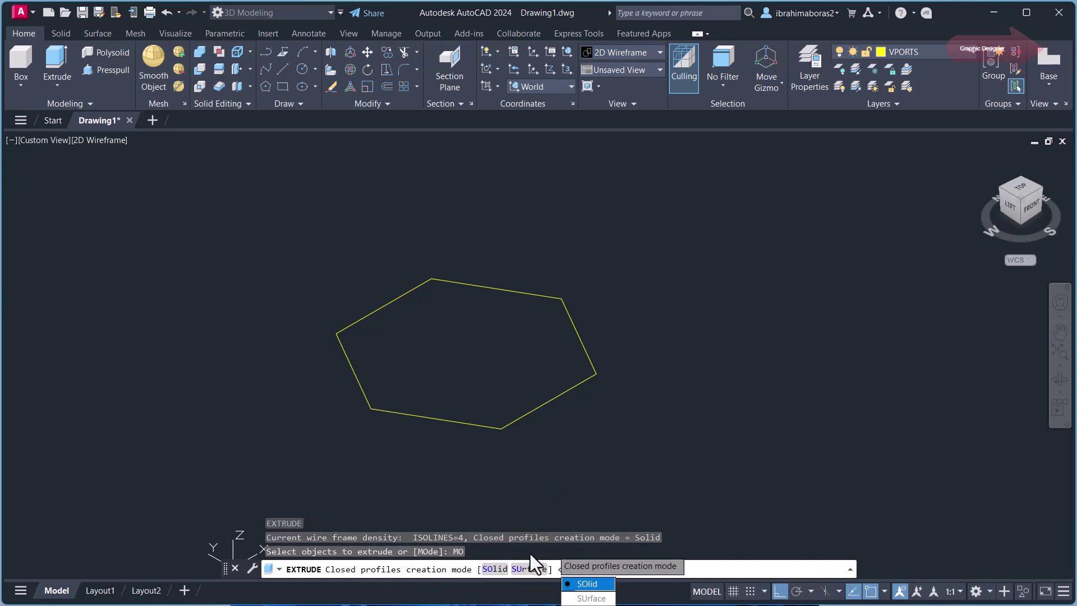
left_click(493, 569)
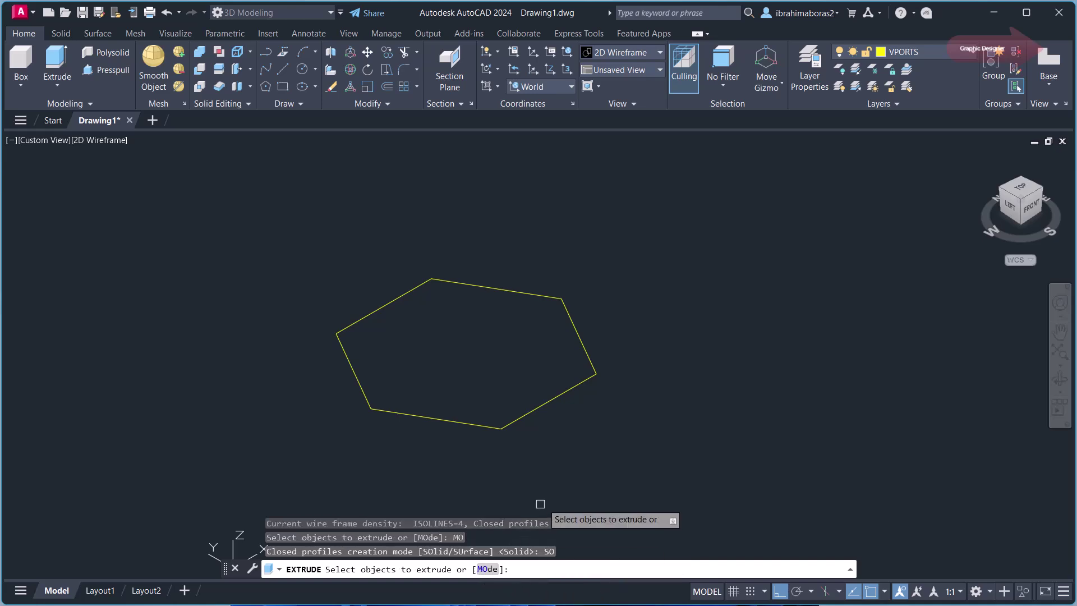
left_click(536, 403)
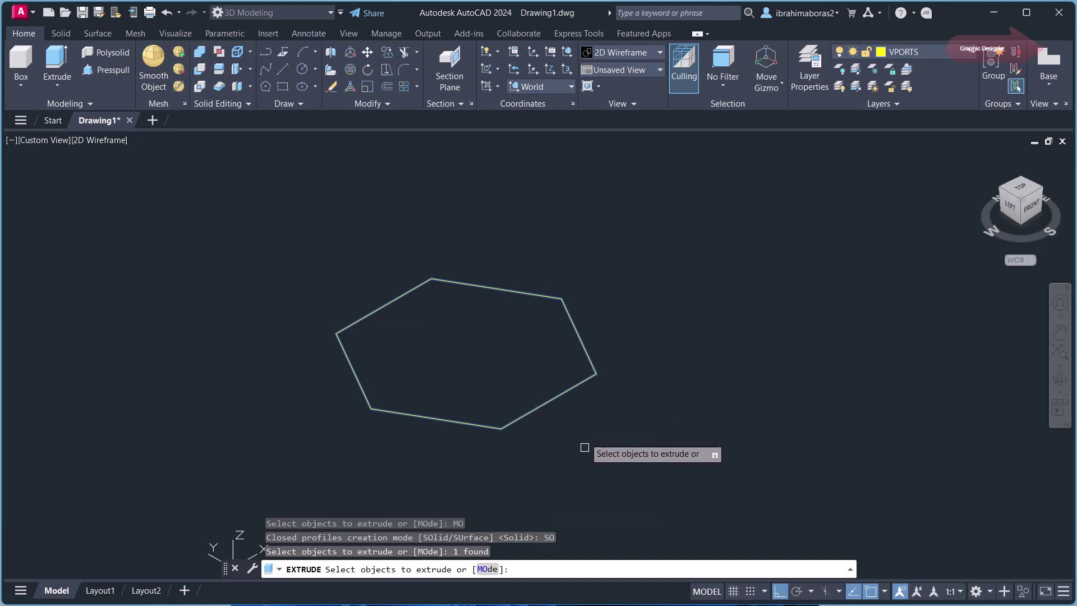
right_click(585, 437)
left_click(598, 445)
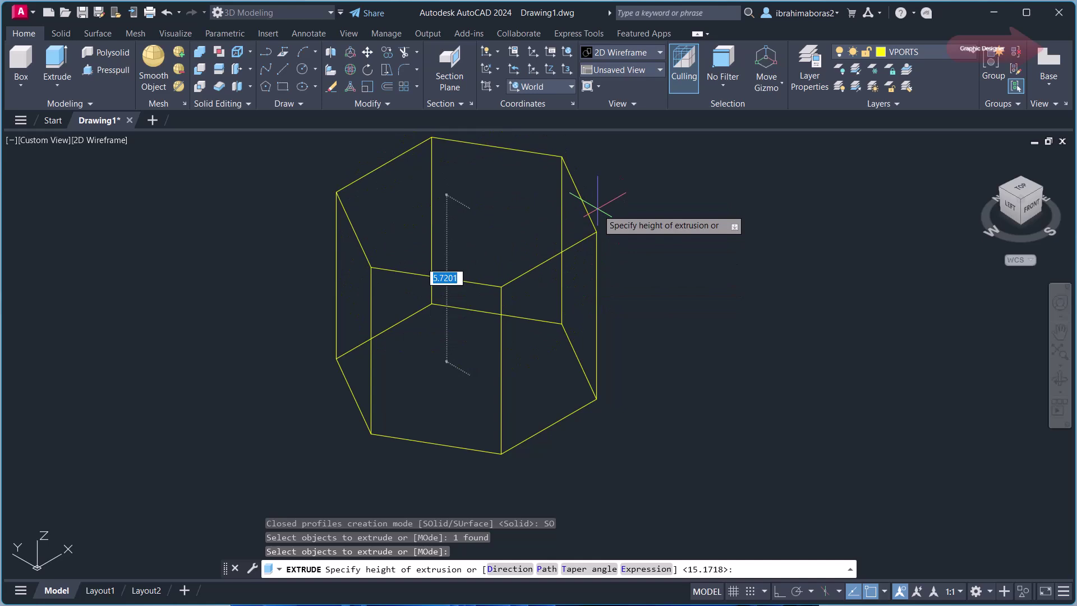
type("5")
key("Return")
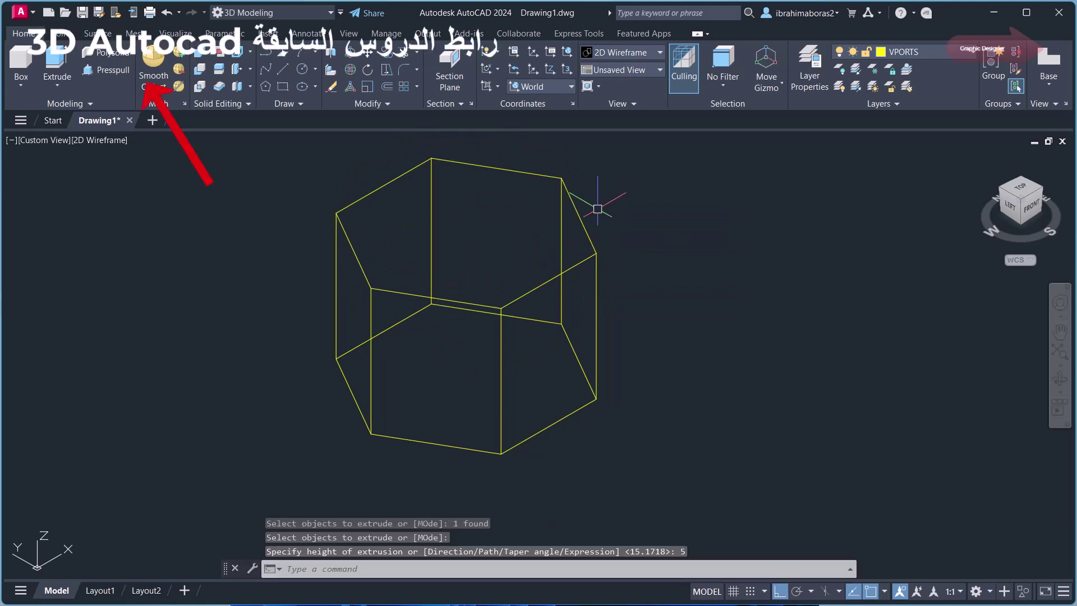
scroll(638, 293, "down", 3)
scroll(281, 452, "up", 1)
scroll(433, 288, "up", 1)
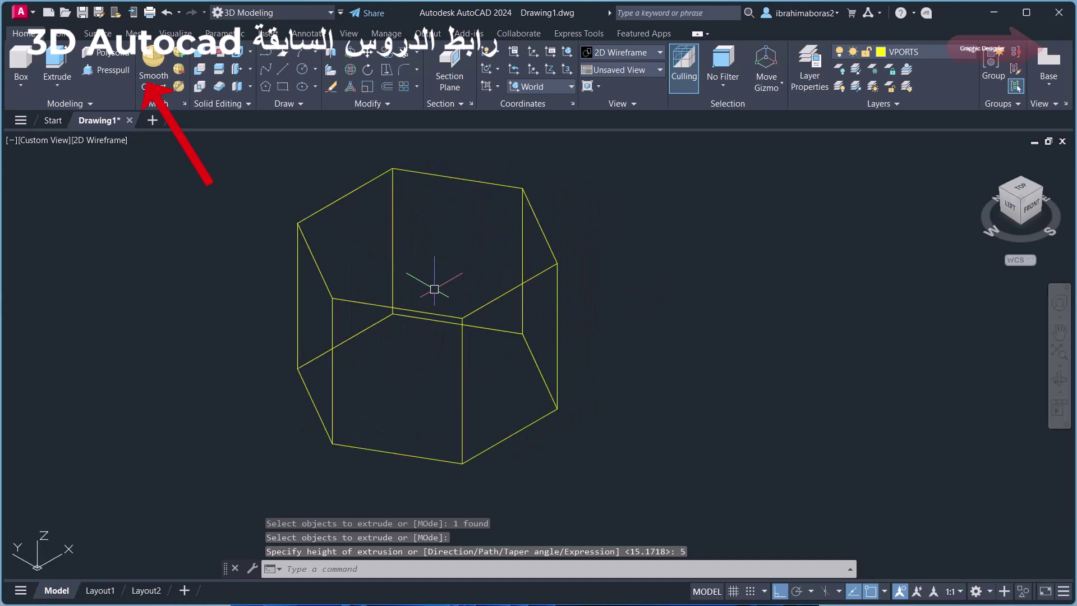
scroll(308, 171, "up", 1)
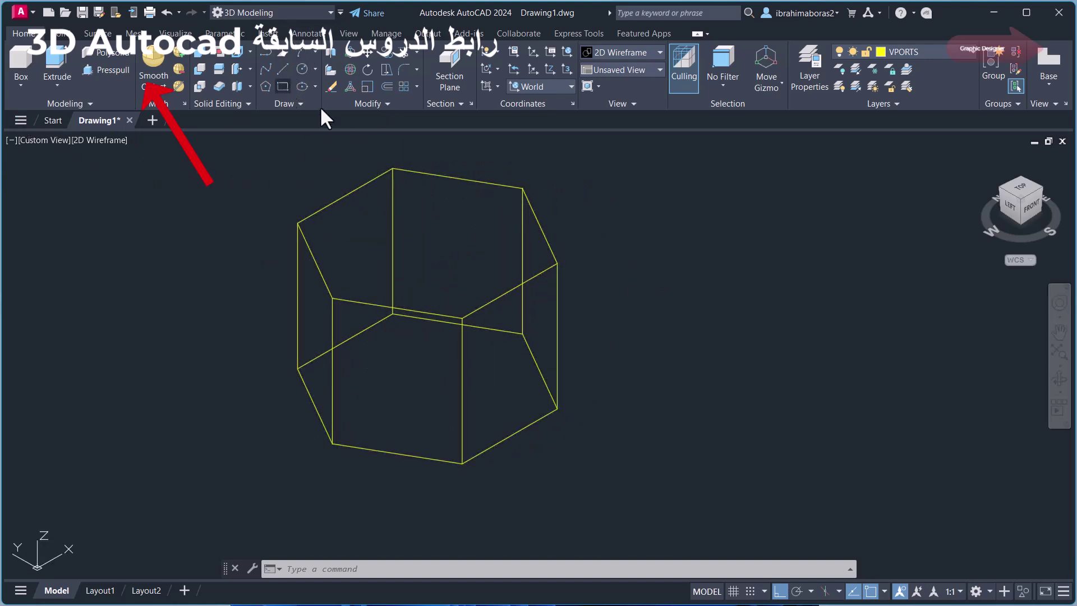
- Draw a rectangle to the right of the hexagonal prism
left_click(694, 268)
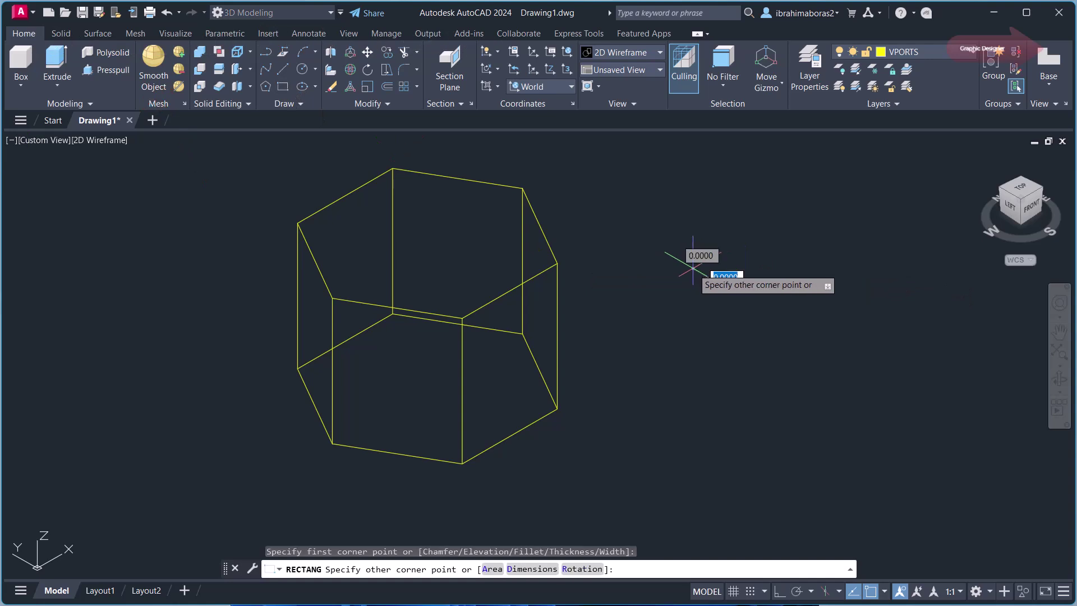
left_click(958, 285)
middle_click_drag(940, 325, 760, 365)
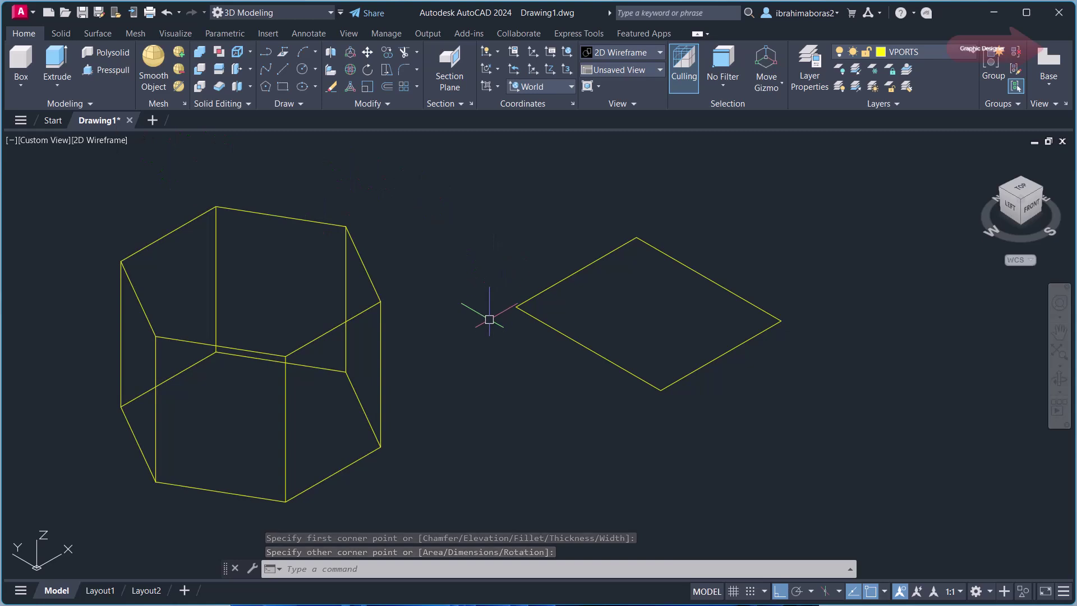
- Extrude the rectangle with MOde set to SUrface to a height of 5
type("ext")
key("Return")
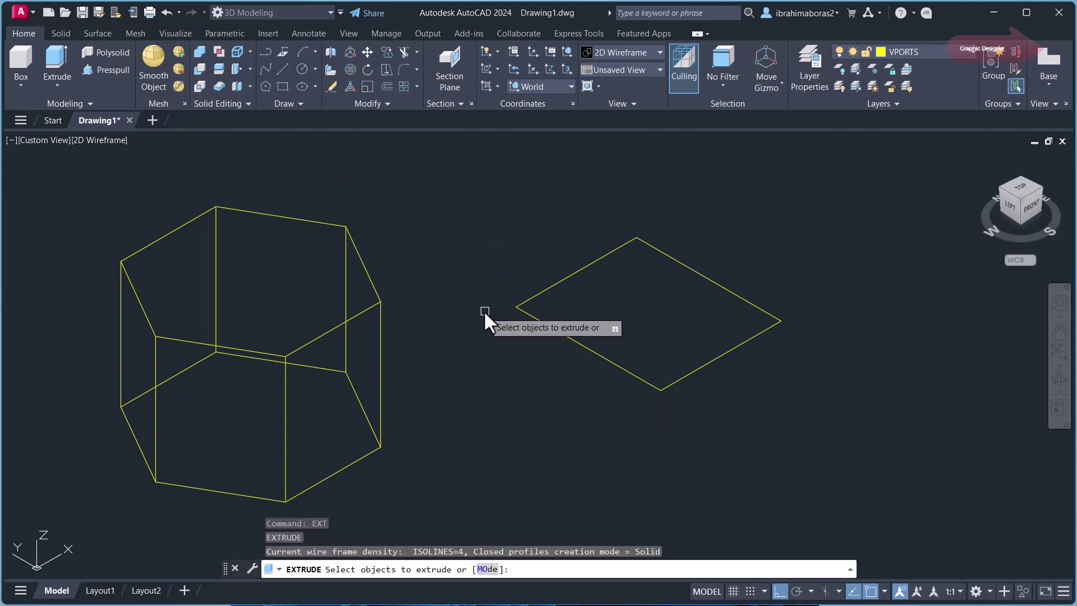
left_click(487, 569)
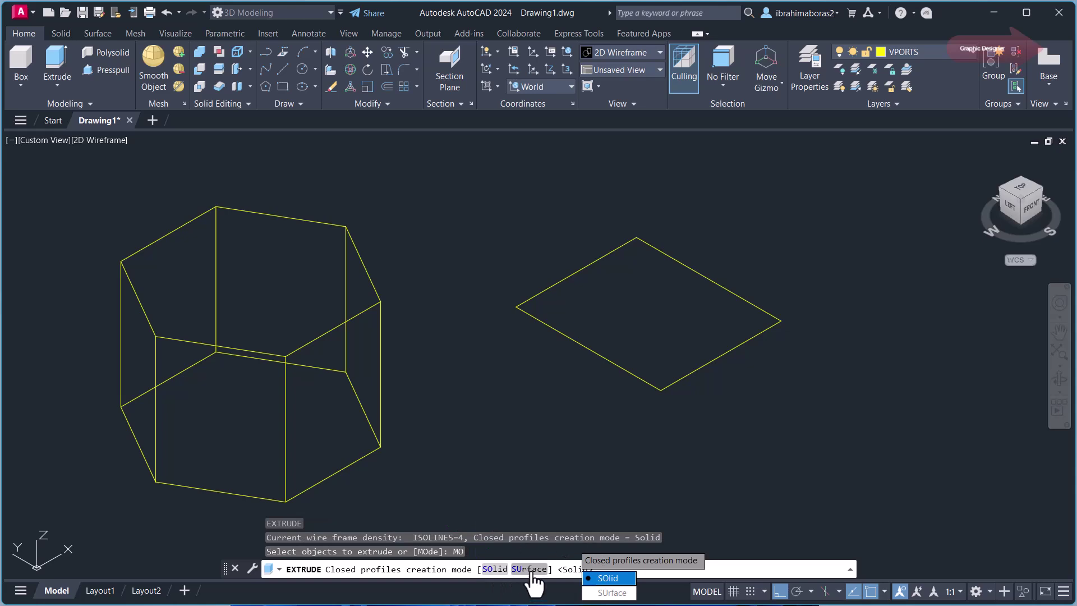
left_click(529, 570)
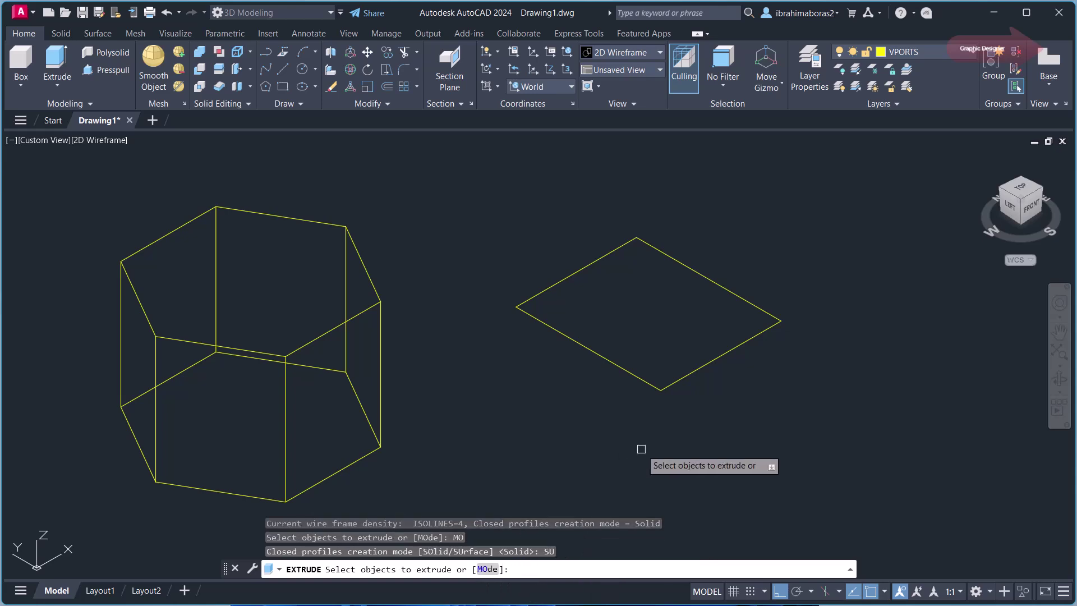
left_click(739, 344)
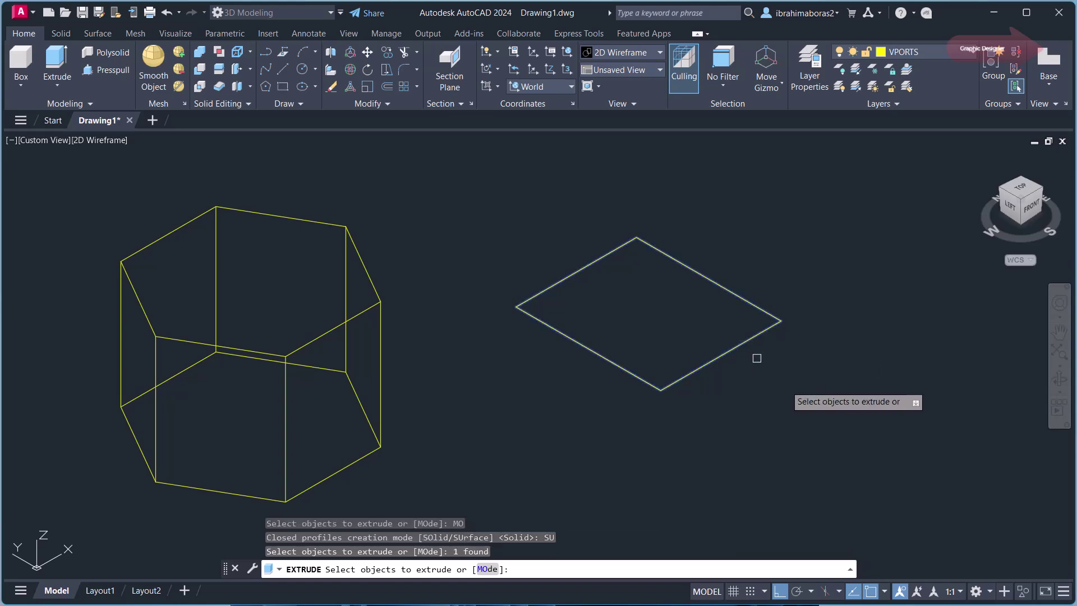
right_click(787, 369)
left_click(796, 378)
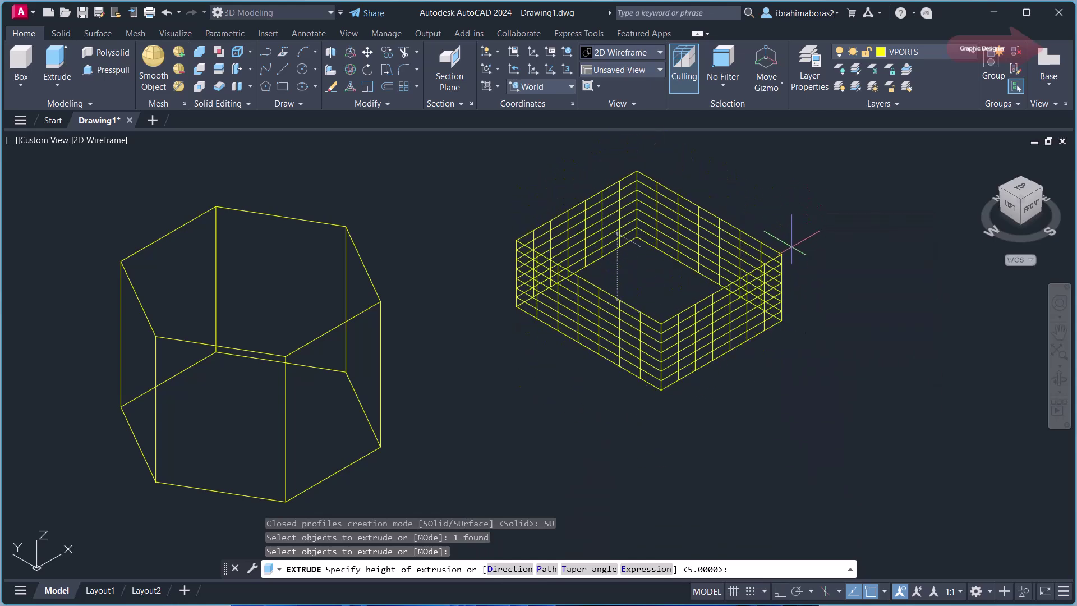
middle_click_drag(794, 193, 763, 228)
type("5")
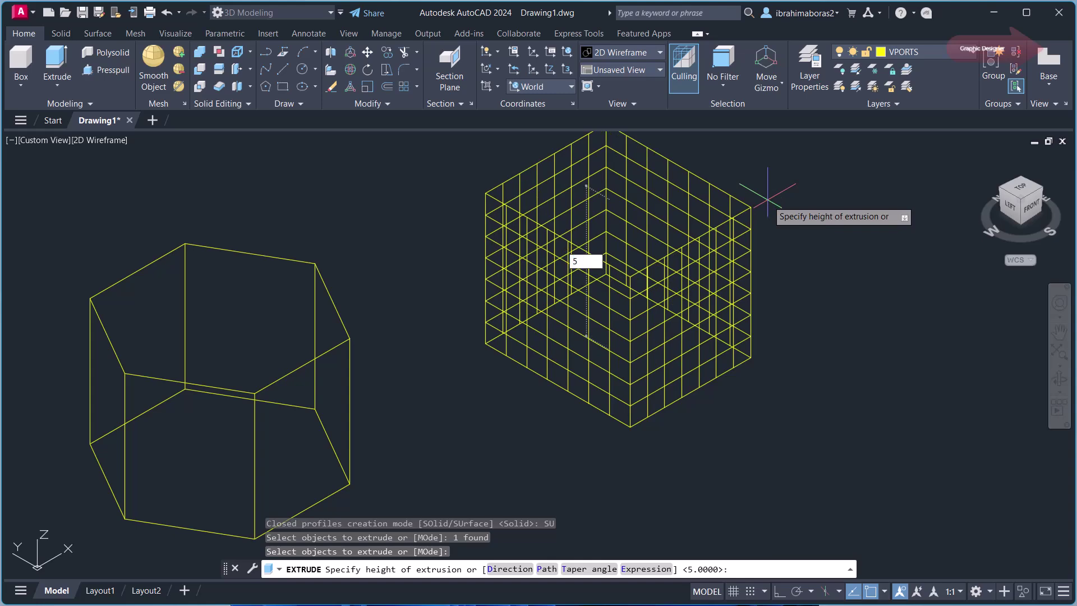
key("Return")
scroll(761, 256, "down", 2)
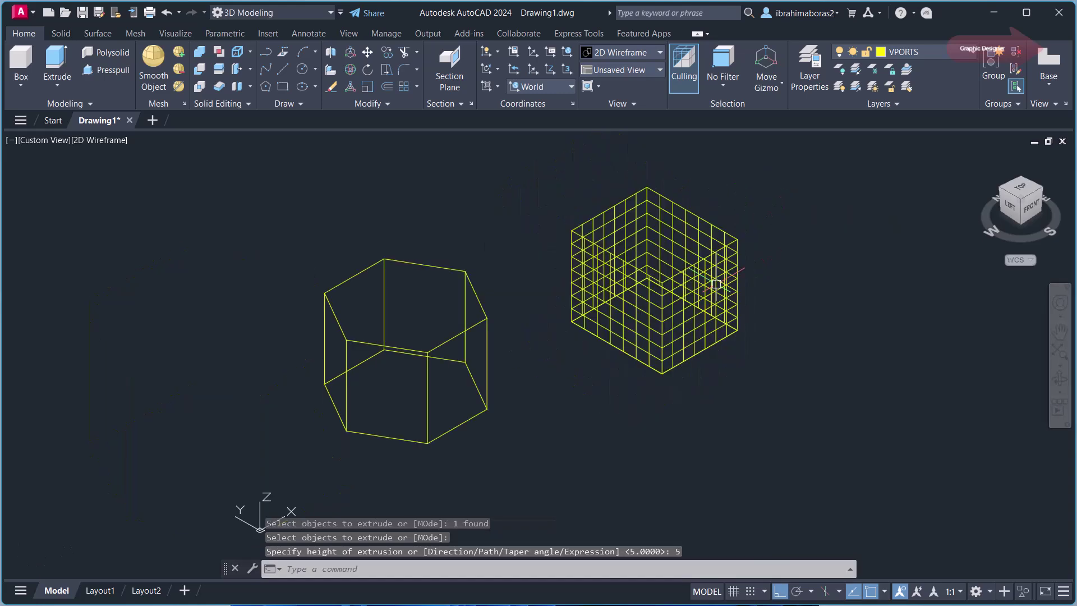
scroll(651, 252, "up", 2)
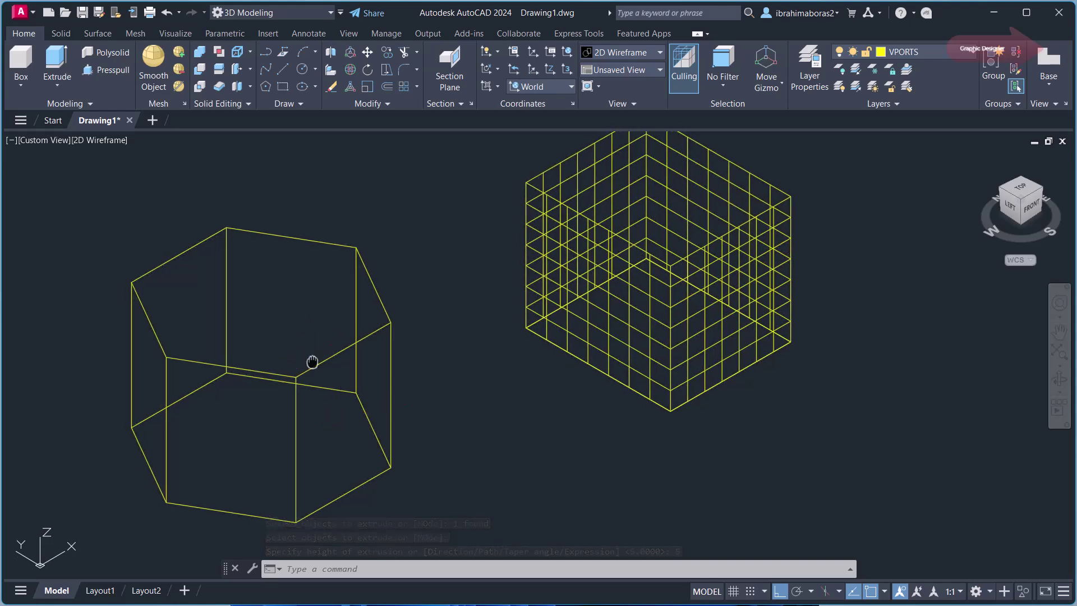
- Set the viewport visual style to Shaded and orbit to show the hollow box beside the solid prism
middle_click_drag(309, 354, 373, 351)
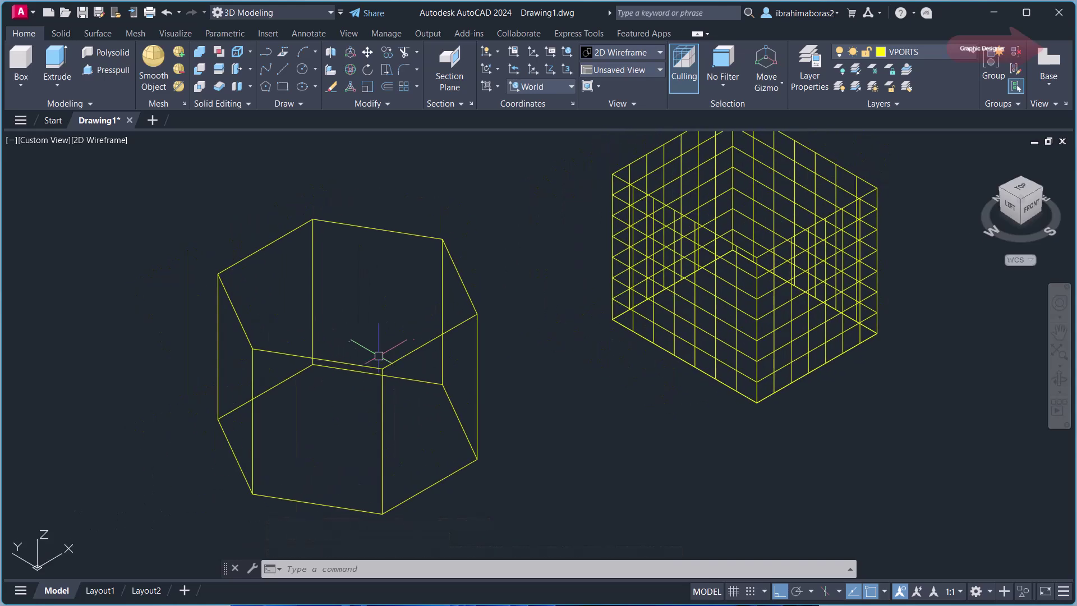
left_click(100, 142)
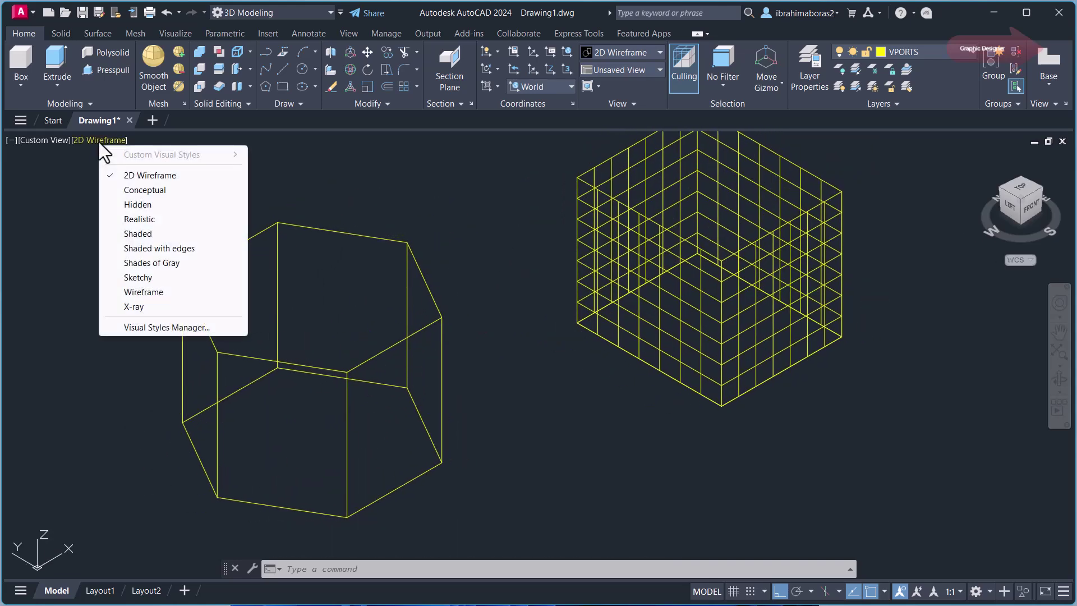
left_click(137, 234)
scroll(435, 393, "down", 2)
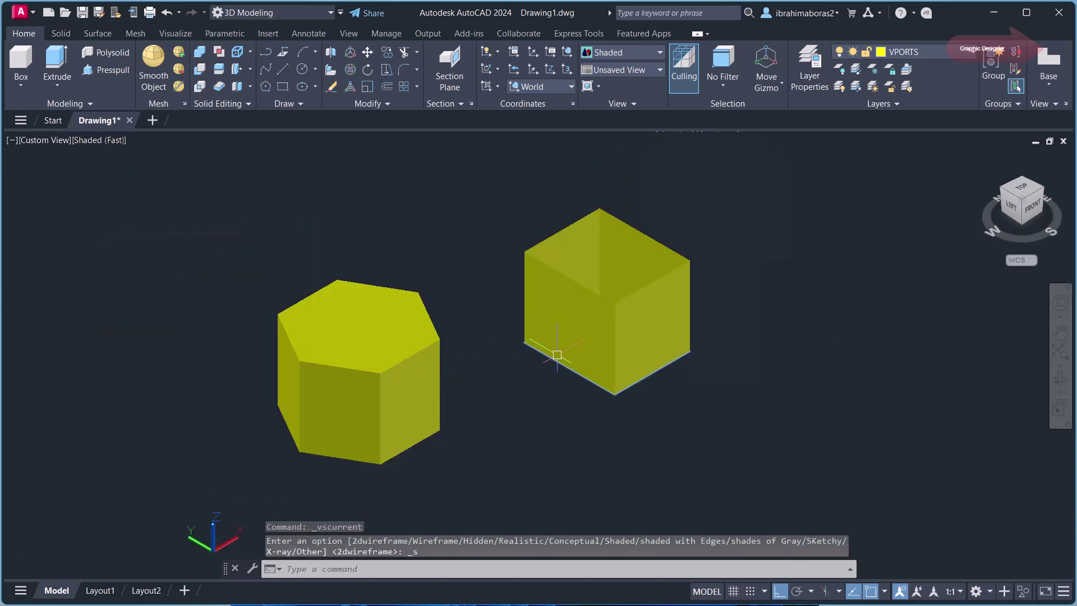
mouse_move(556, 349)
middle_mouse_down("shift")
mouse_move(603, 357)
mouse_move(599, 257)
mouse_move(630, 200)
mouse_move(566, 394)
mouse_move(546, 404)
mouse_move(579, 310)
mouse_move(685, 308)
mouse_move(533, 353)
mouse_move(594, 348)
mouse_move(553, 365)
middle_mouse_up("shift")
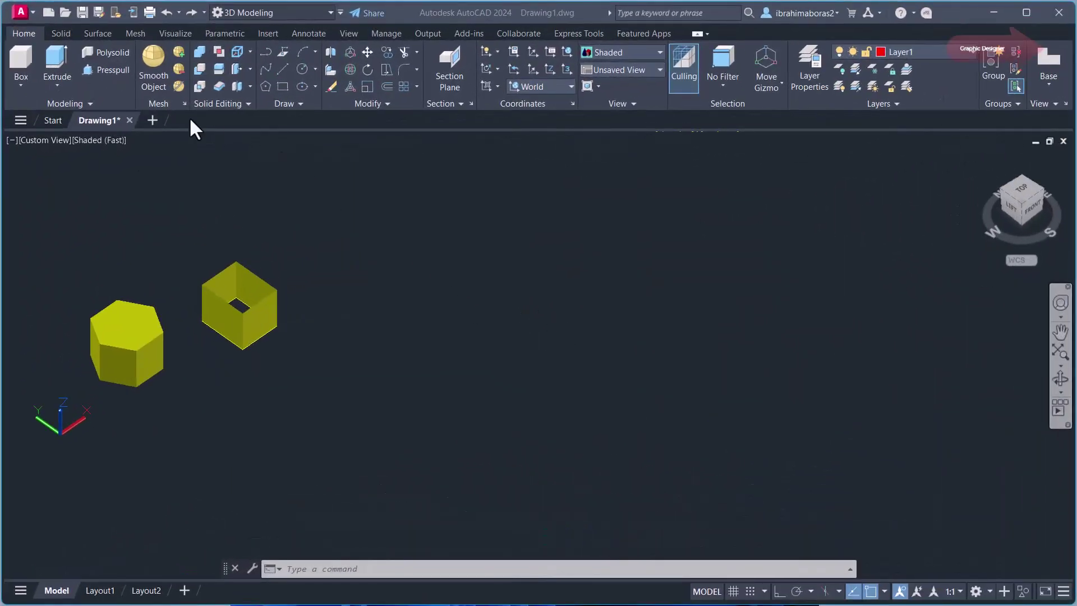
- Draw a circle, accepting the default radius
left_click(301, 69)
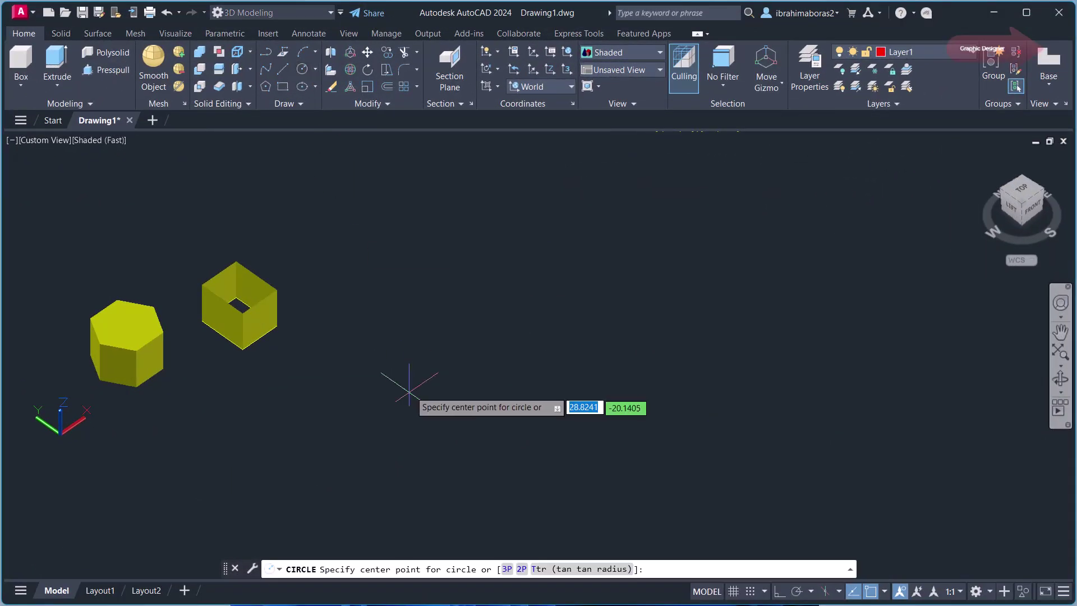
left_click(405, 388)
key("Return")
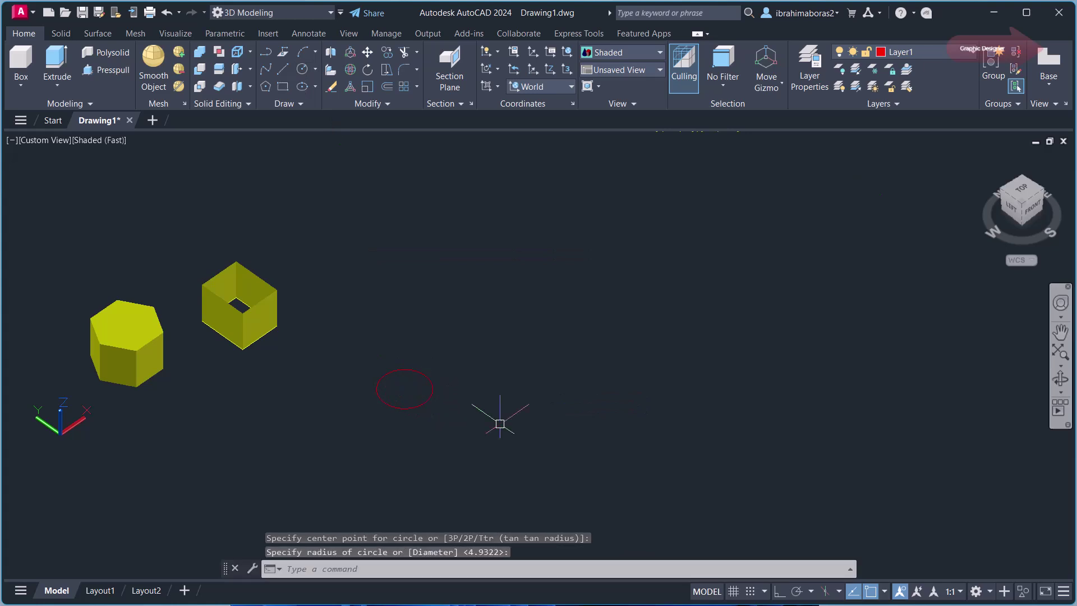
scroll(409, 377, "up", 1)
scroll(409, 377, "up", 1)
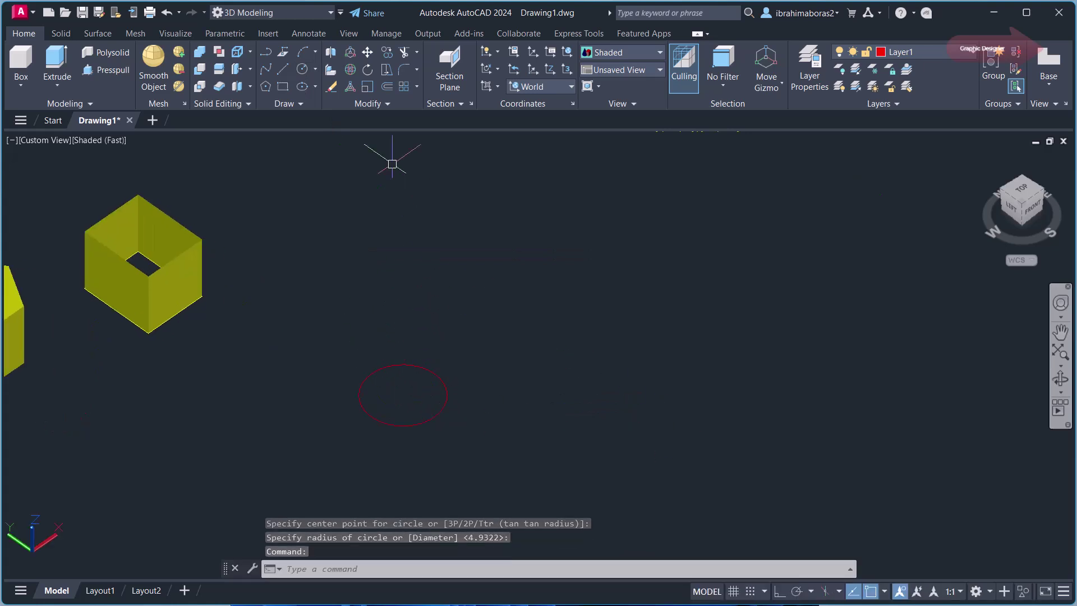
- Draw a 3D polyline from the circle's centre that rises vertically, then angles off
left_click(284, 55)
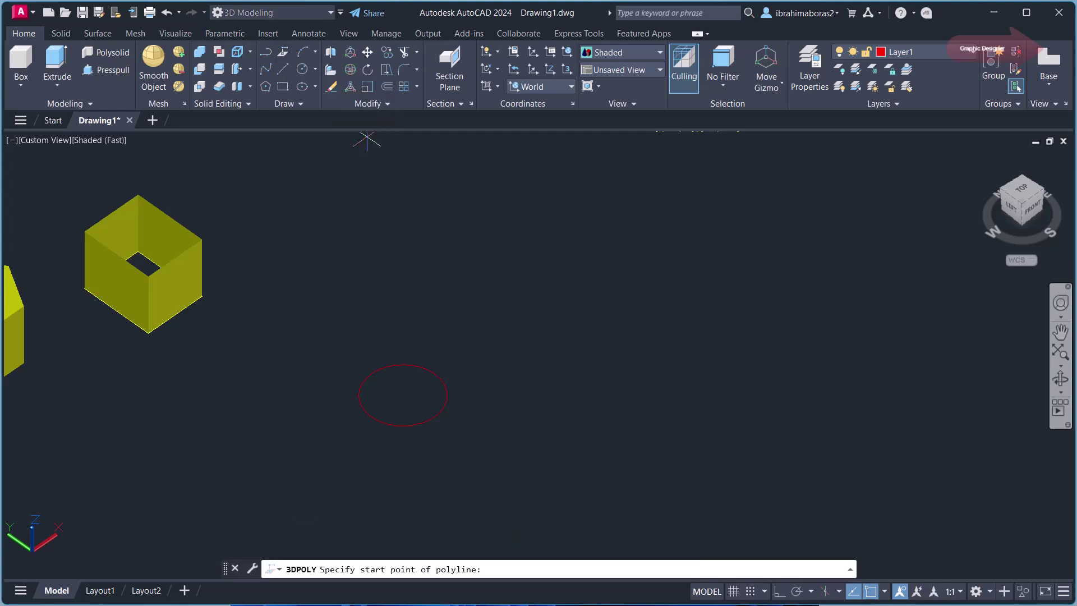
left_click(434, 402)
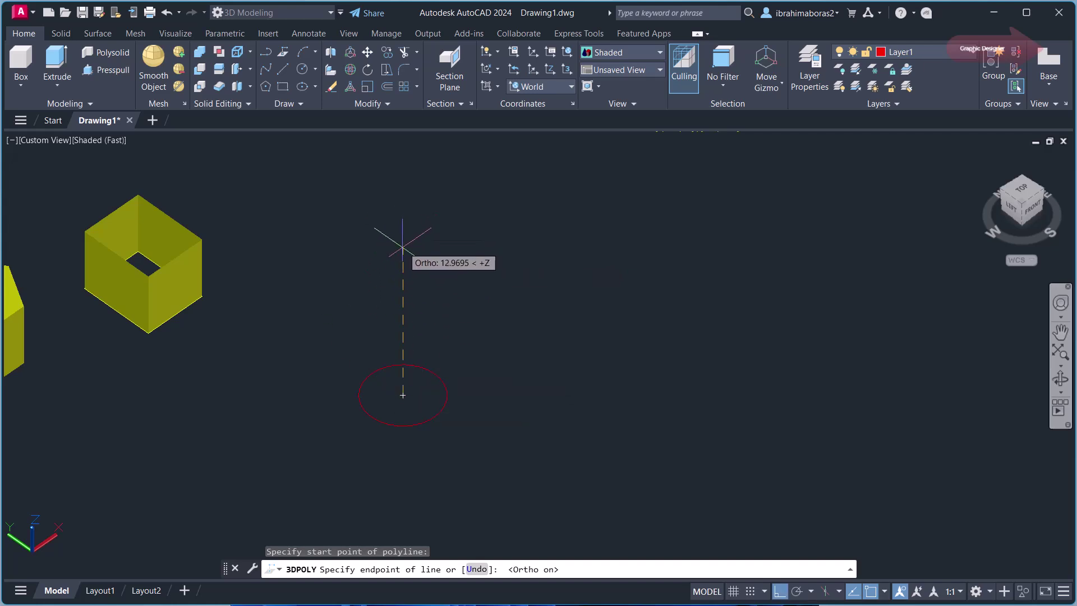
left_click(403, 247)
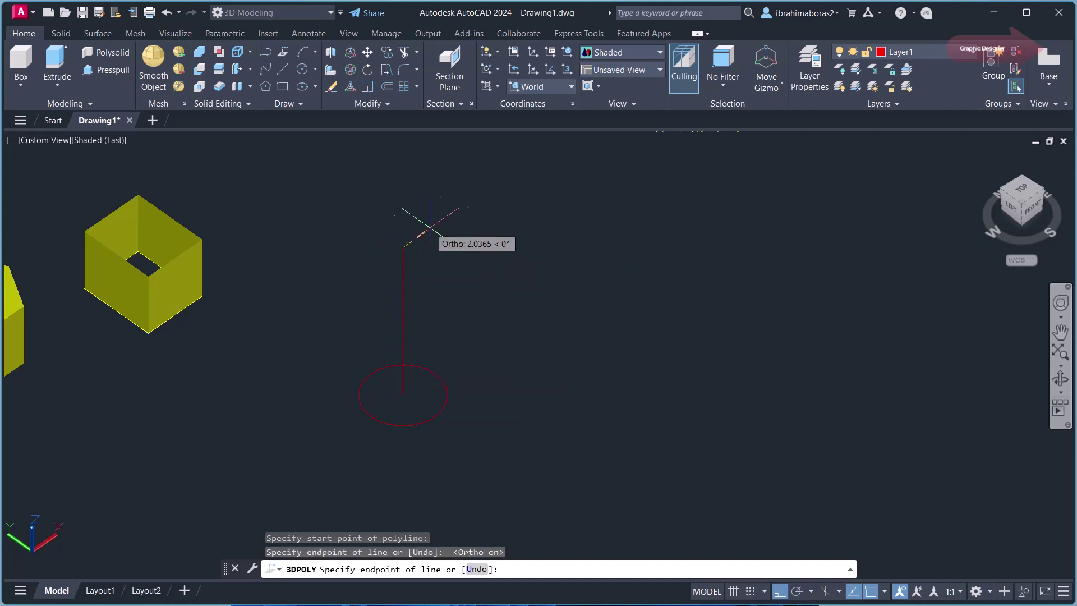
left_click(492, 186)
right_click(530, 272)
left_click(571, 282)
type("EXT")
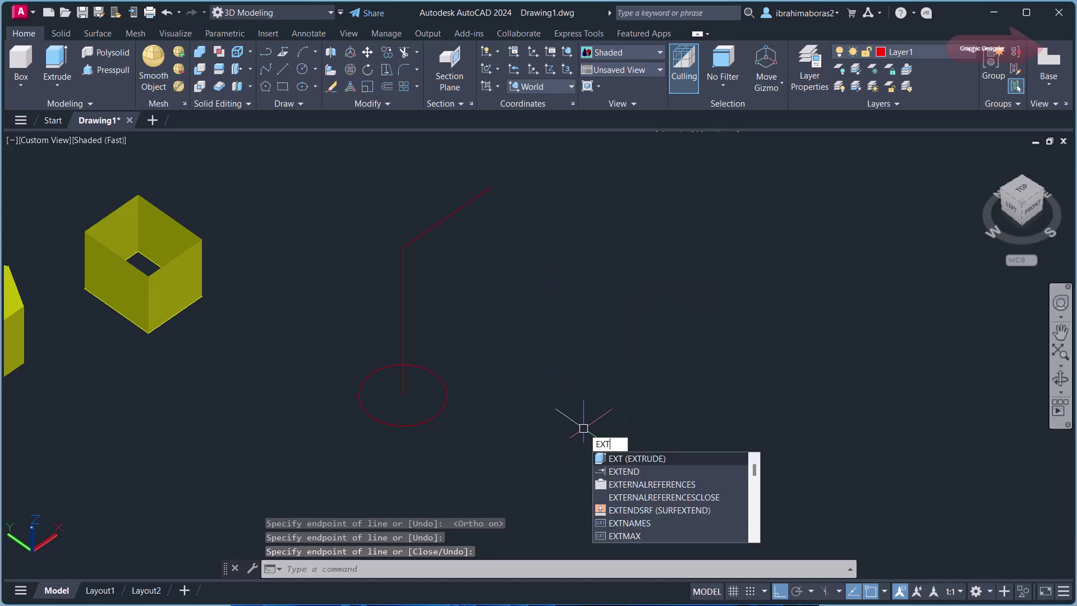
- Extrude the red circle along the bent 3D polyline path
key("Return")
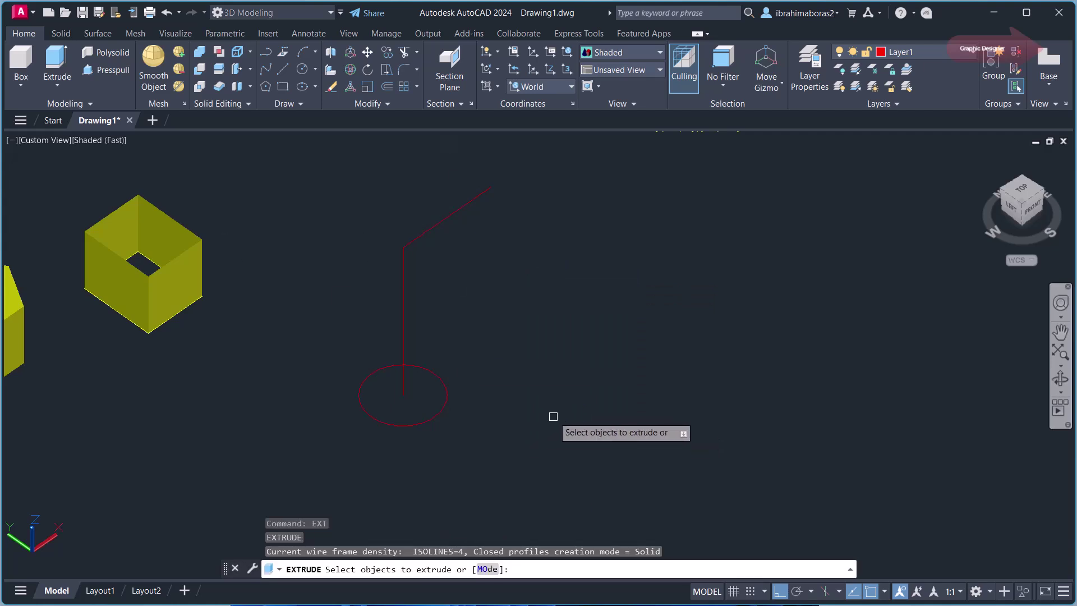
left_click(444, 406)
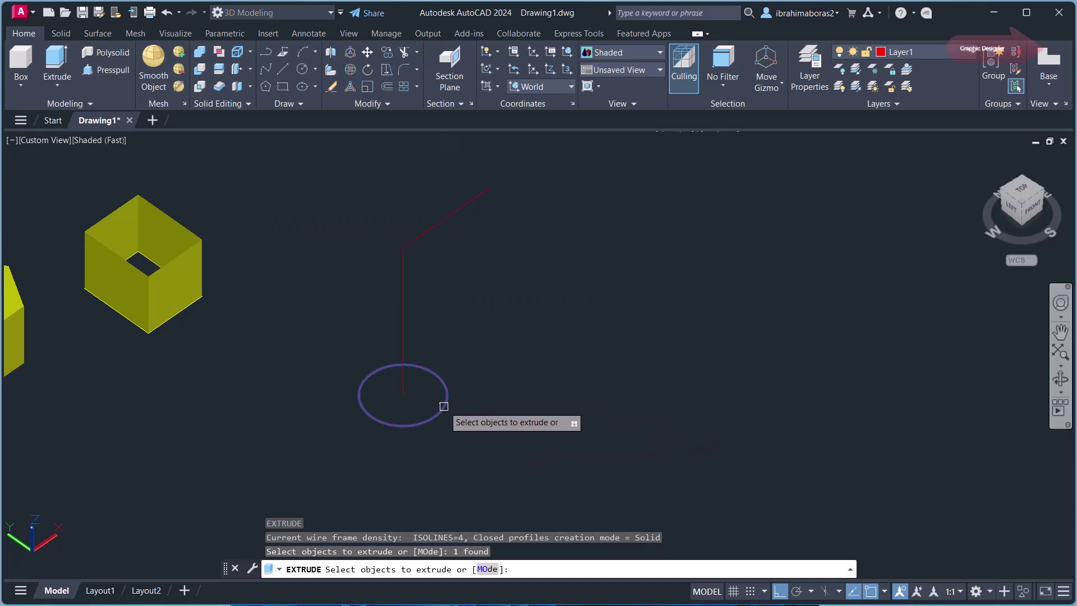
right_click(477, 431)
left_click(486, 437)
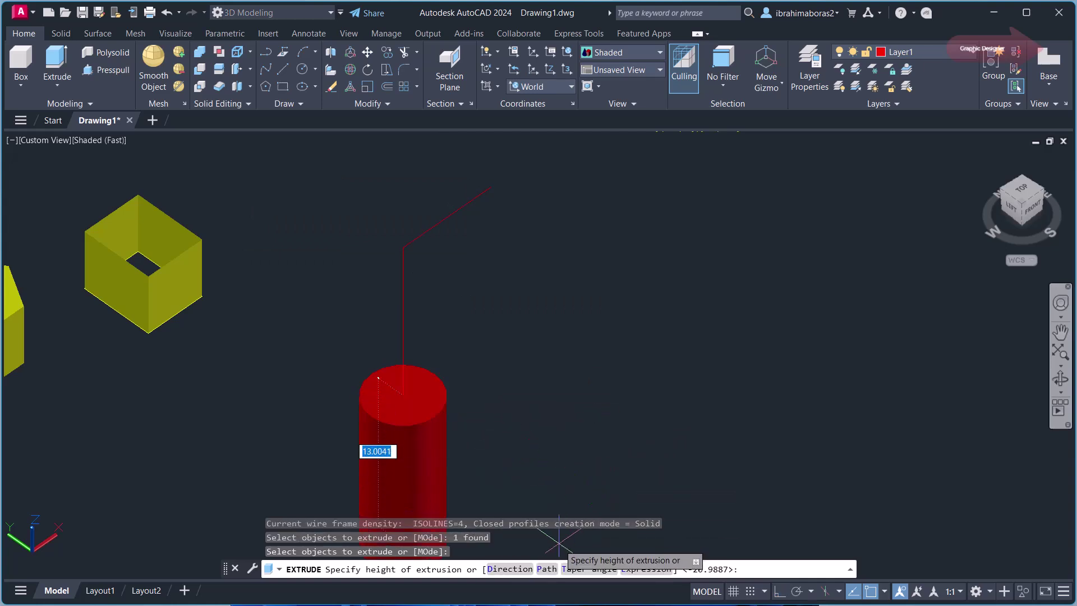
left_click(546, 569)
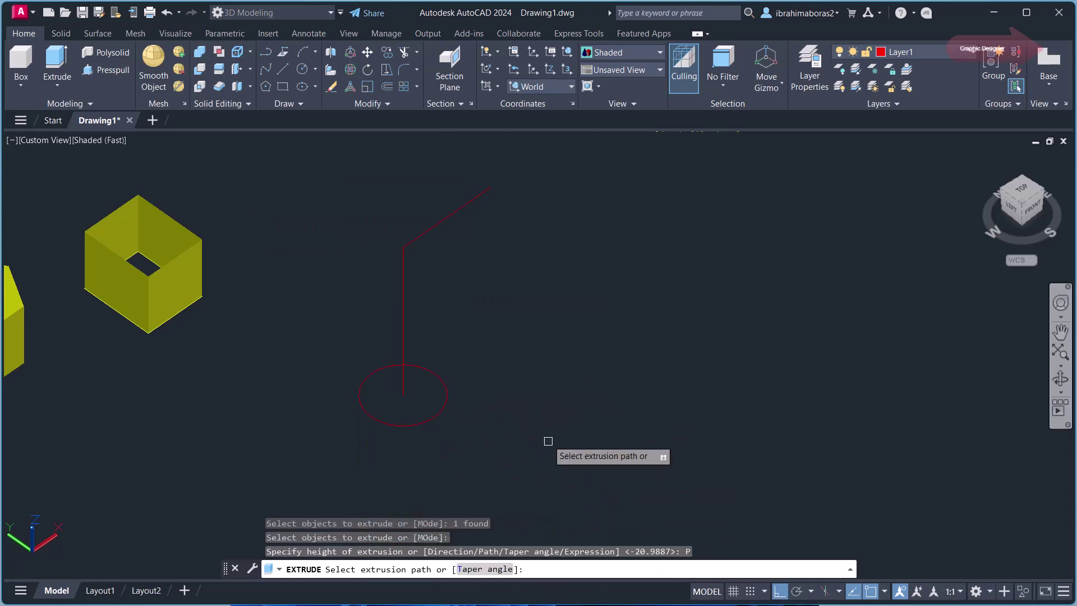
left_click(404, 267)
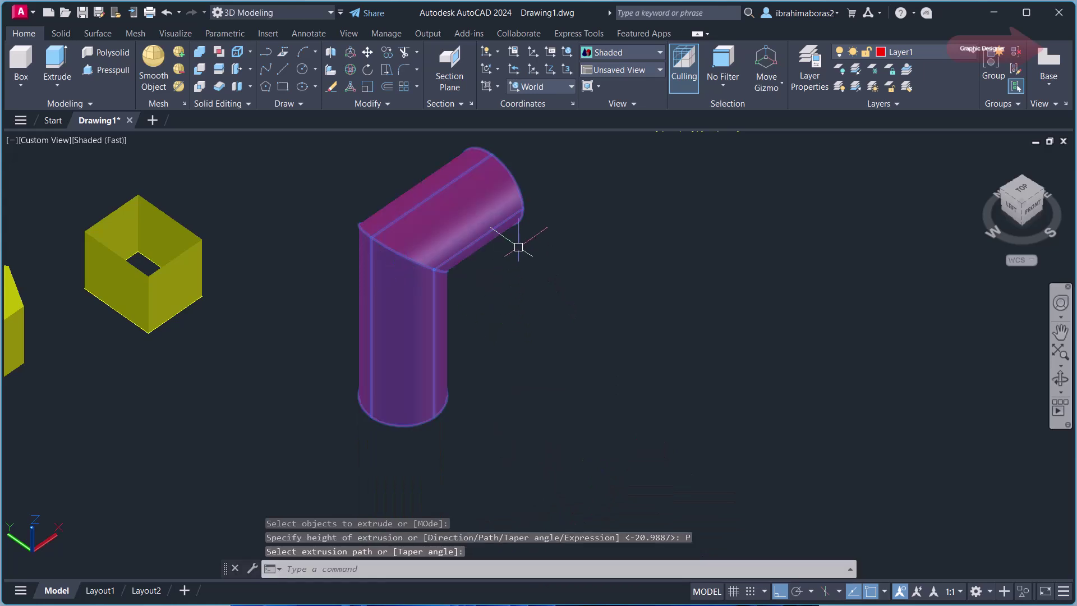
scroll(517, 241, "down", 2)
middle_click_drag(441, 318, 451, 364)
- Select and orbit around the new bent pipe, then recentre the view on the solids
left_click(393, 280)
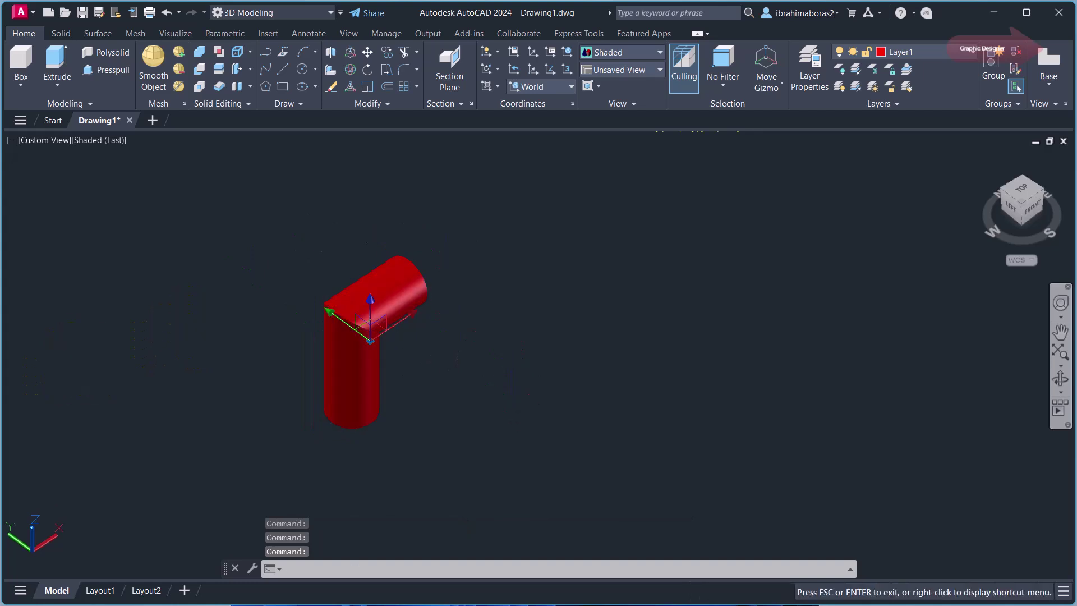
mouse_move(517, 417)
middle_mouse_down("shift")
mouse_move(335, 409)
mouse_move(419, 404)
mouse_move(646, 354)
mouse_move(483, 392)
mouse_move(449, 389)
mouse_move(526, 356)
middle_mouse_up("shift")
key("Escape")
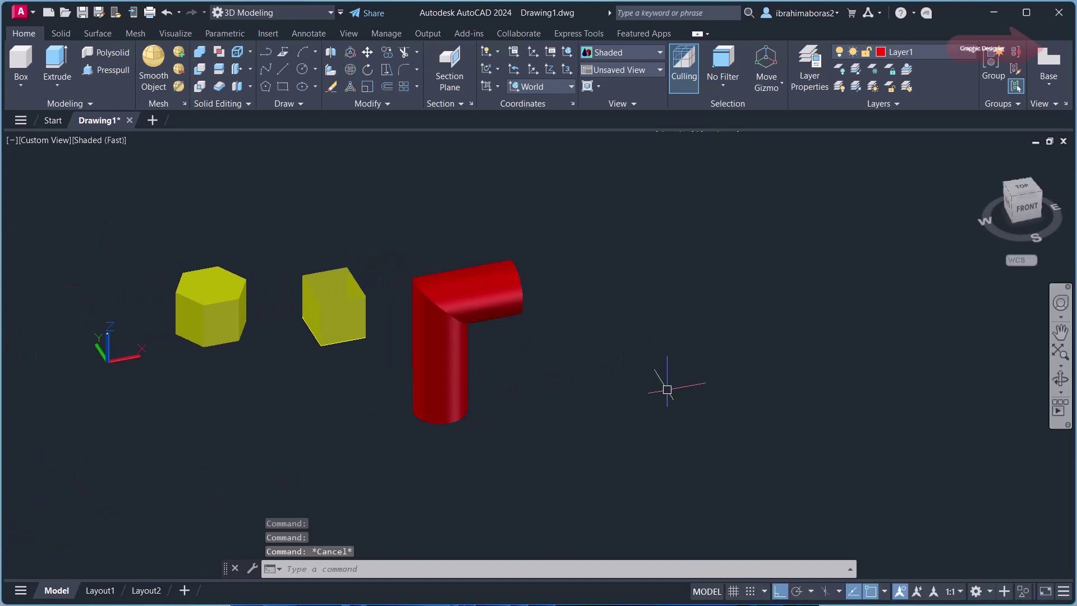
middle_click_drag(668, 390, 620, 399)
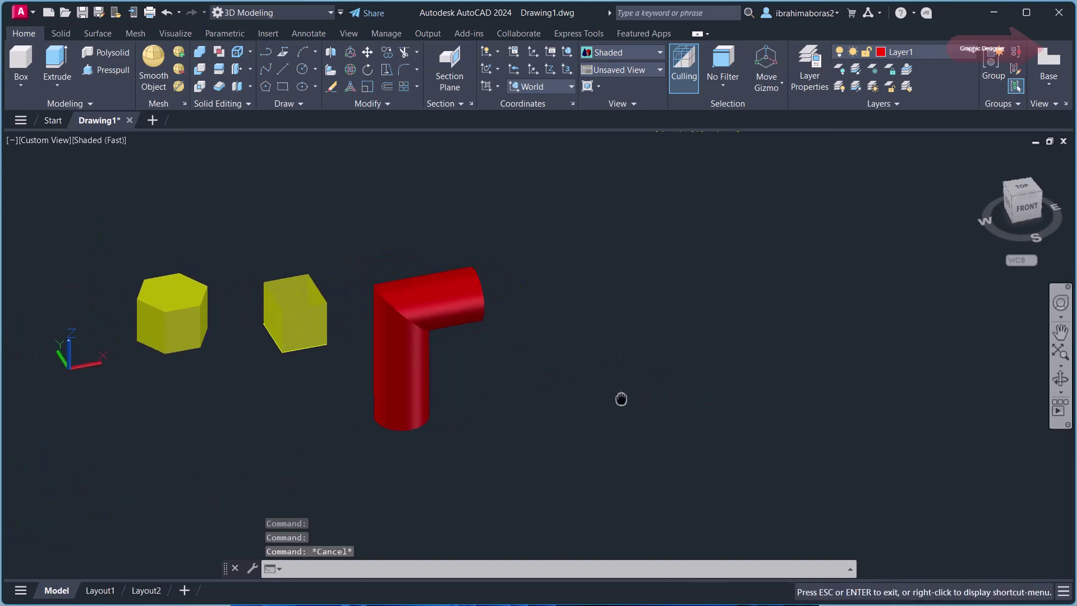
left_click(283, 86)
- Draw a rectangle right of the pipe and extrude it 3 units high with a 45° taper
left_click(565, 378)
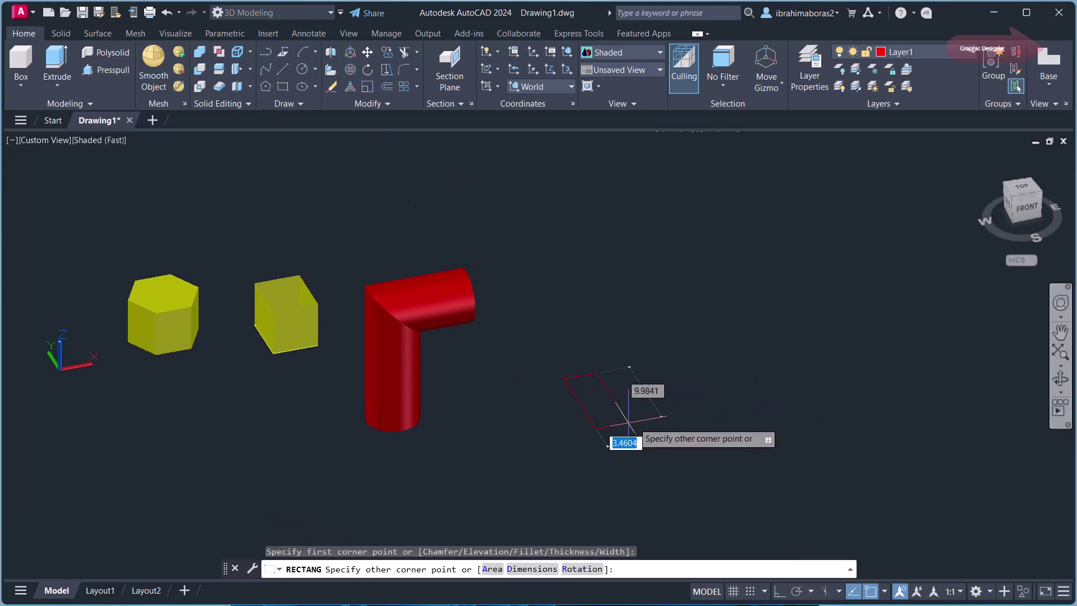
left_click(698, 410)
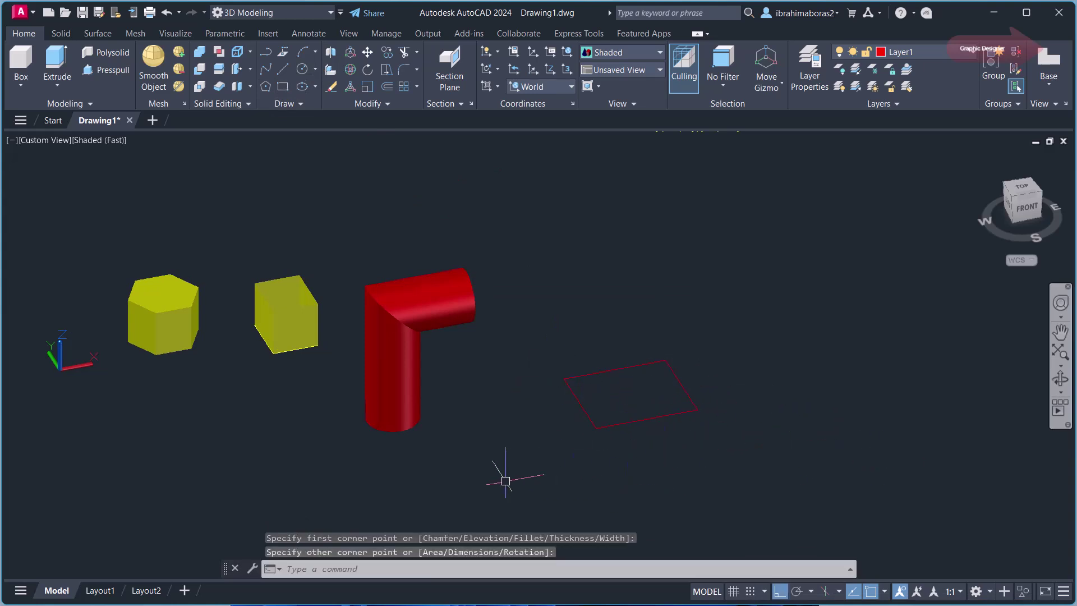
type("ext")
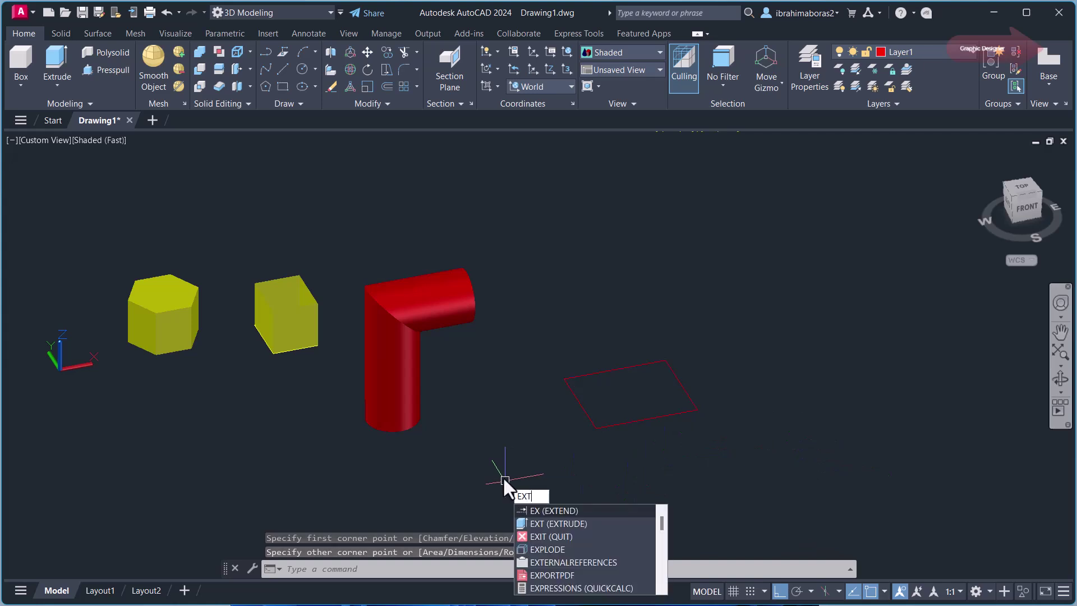
key("Return")
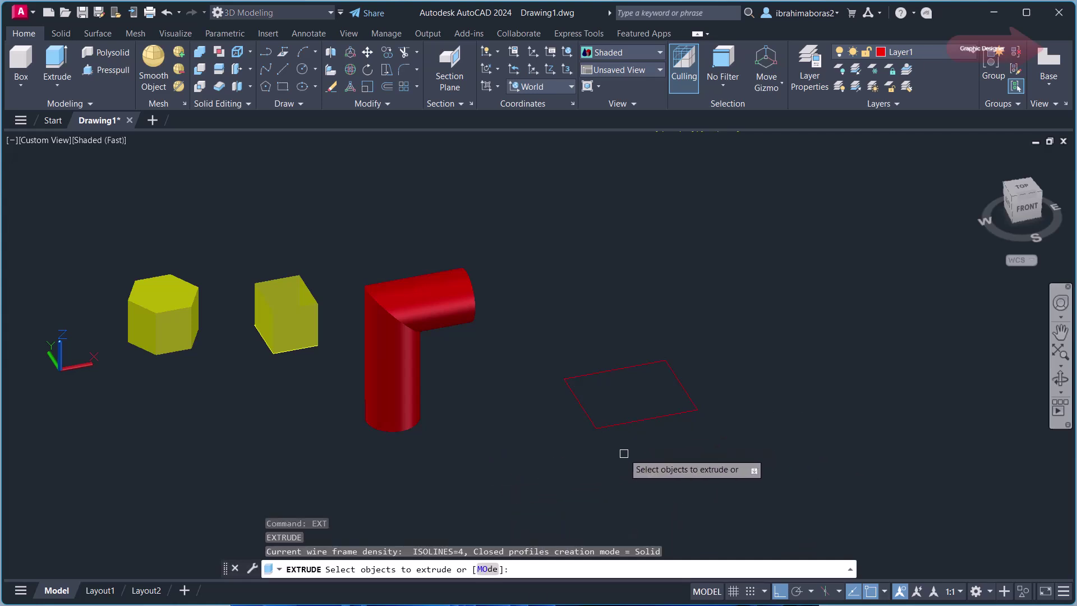
left_click(629, 423)
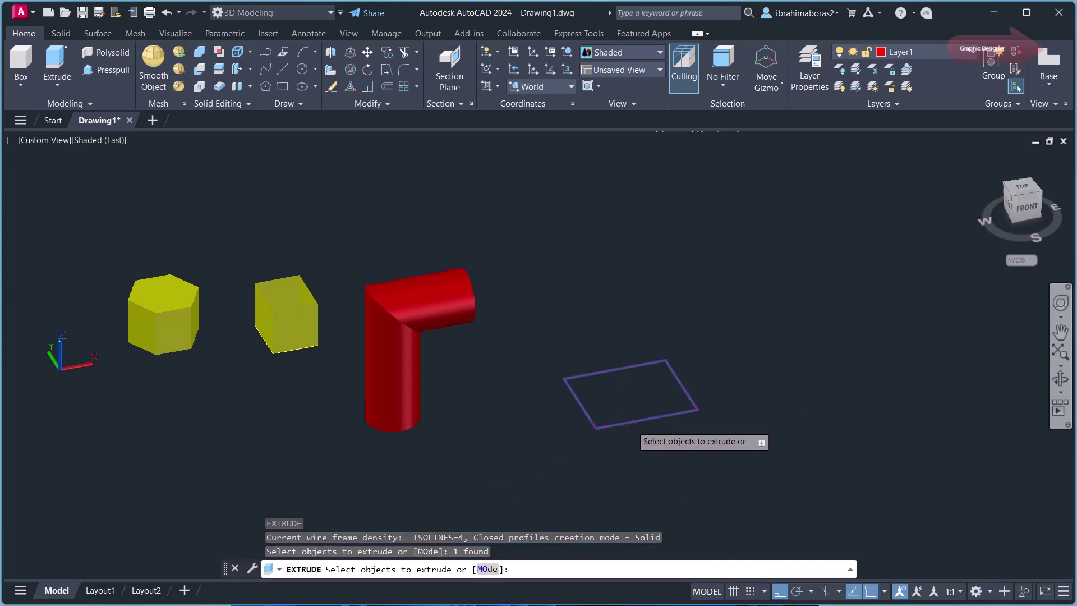
right_click(646, 448)
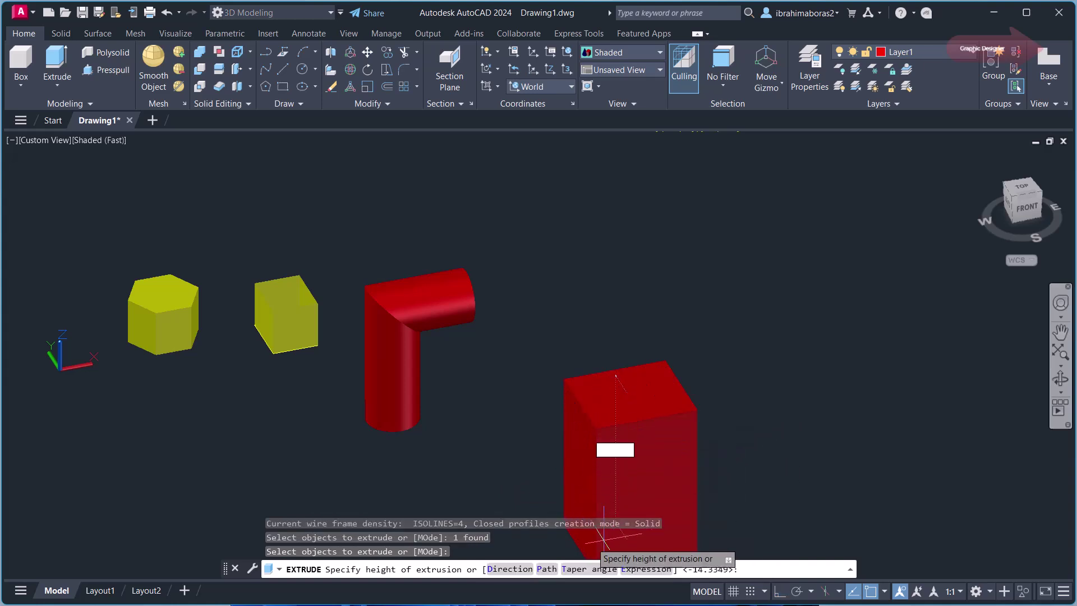
left_click(587, 570)
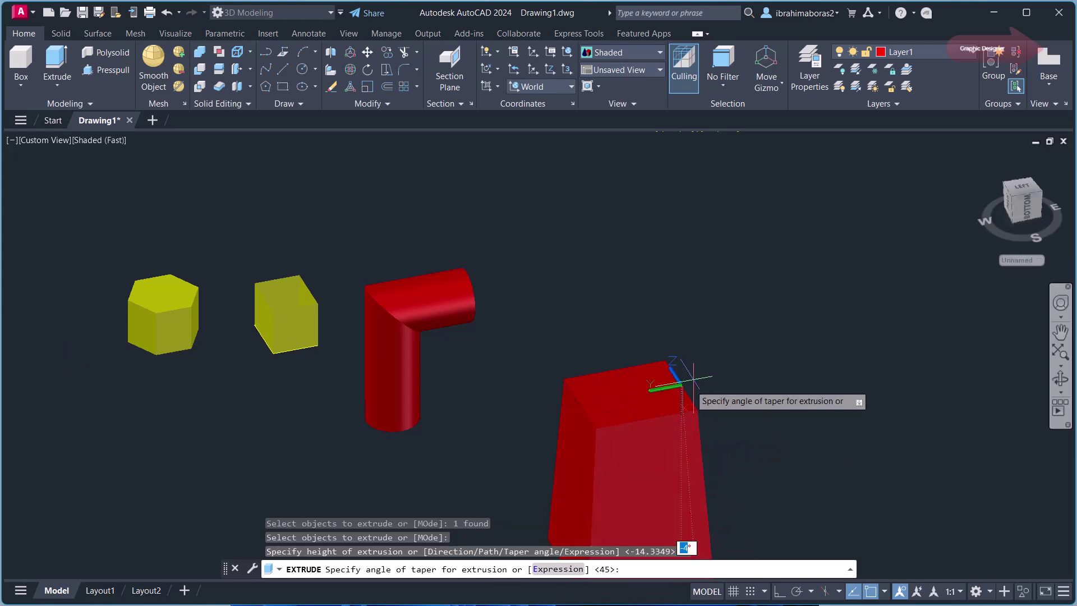
middle_click_drag(702, 404, 687, 334)
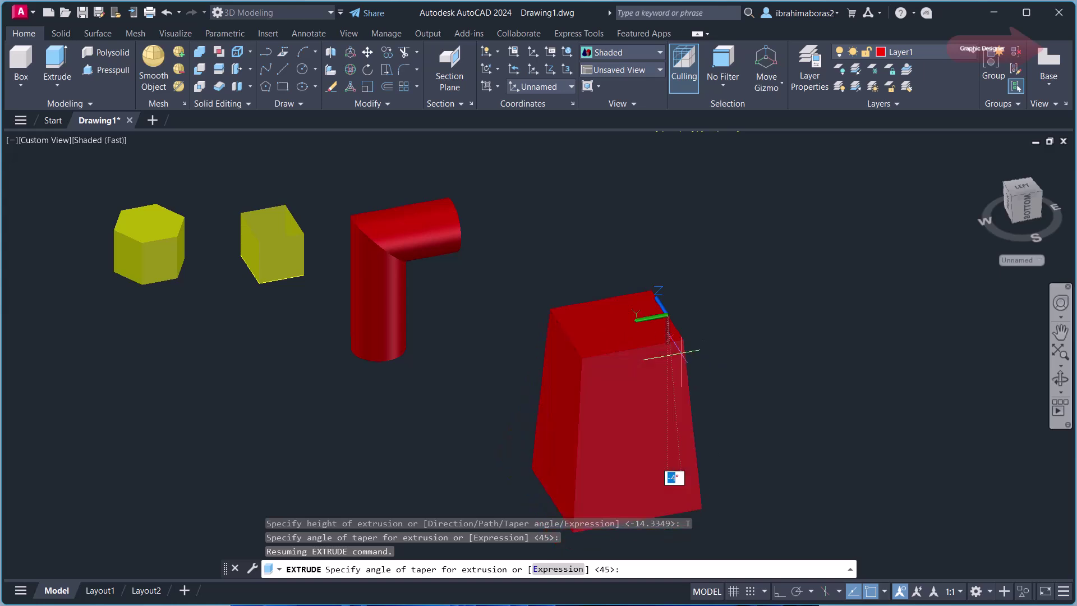
left_click(680, 355)
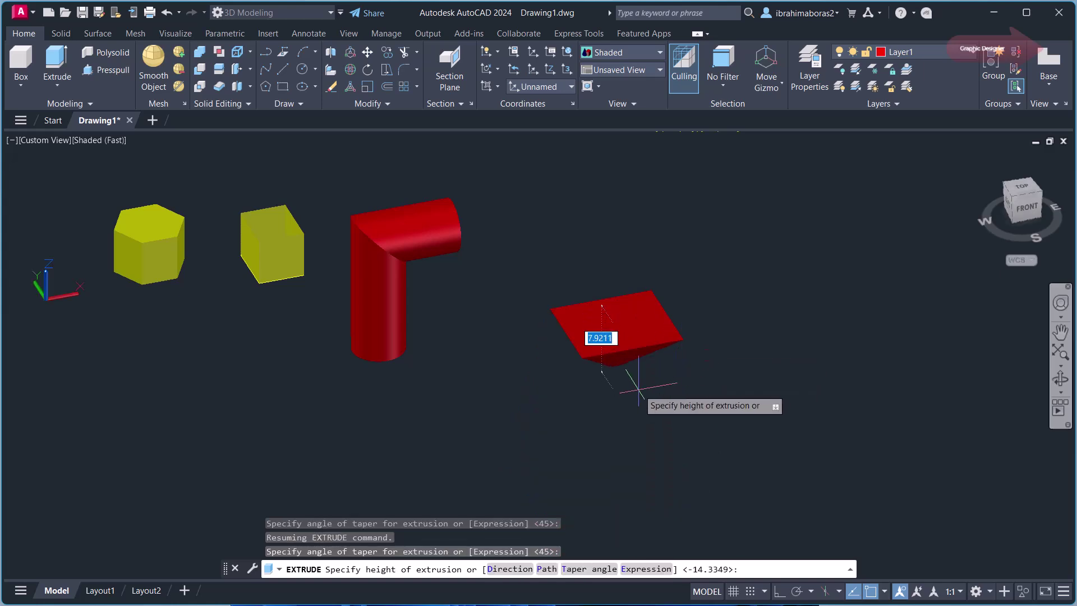
scroll(650, 413, "up", 2)
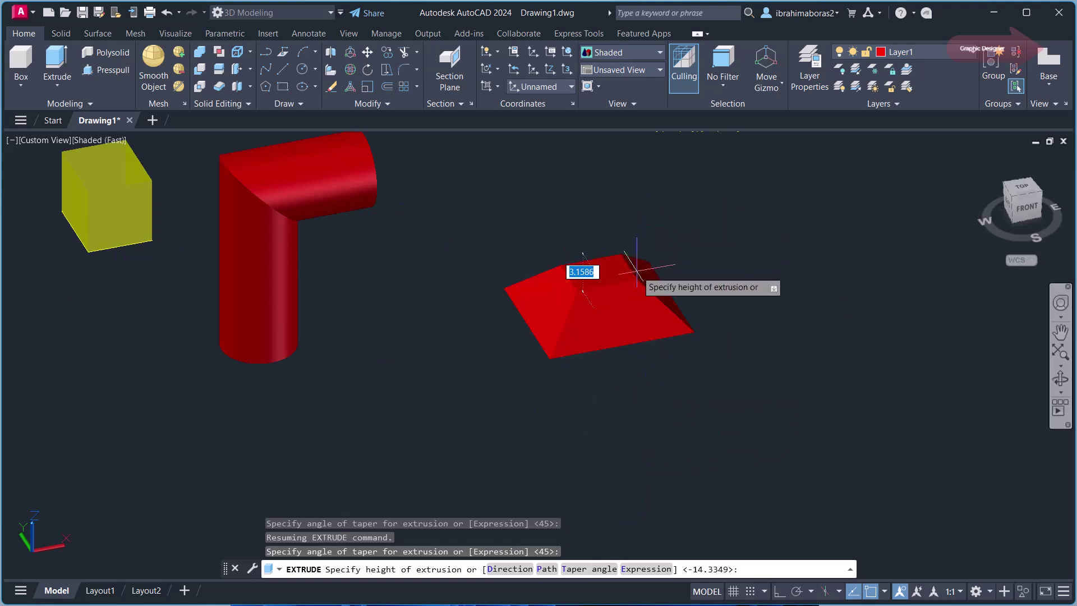
type("3")
key("Return")
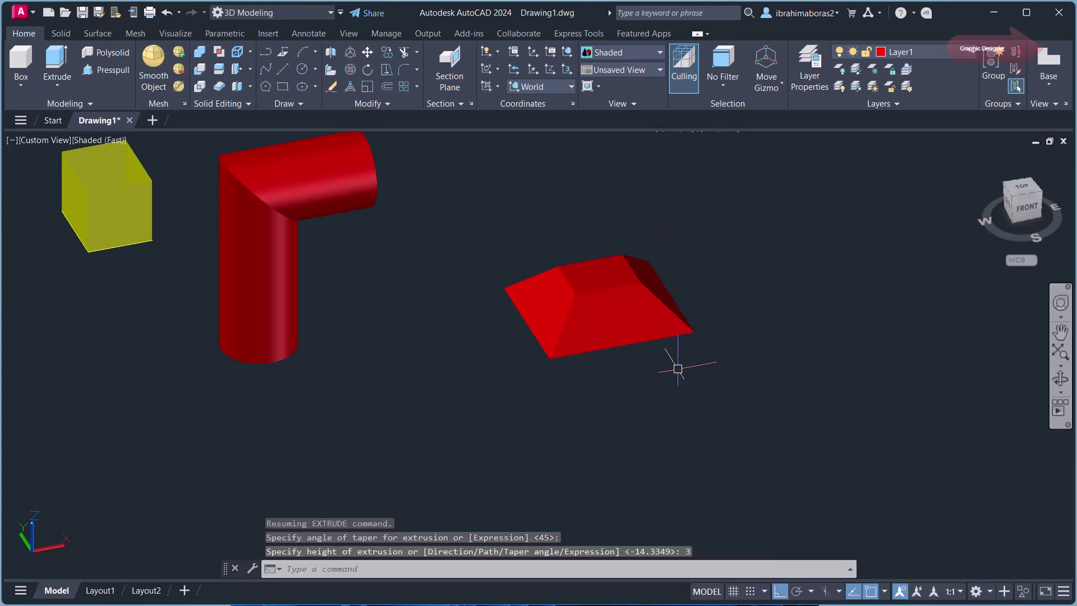
mouse_move(648, 385)
middle_mouse_down("shift")
mouse_move(669, 394)
mouse_move(507, 415)
mouse_move(608, 415)
mouse_move(662, 402)
middle_mouse_up("shift")
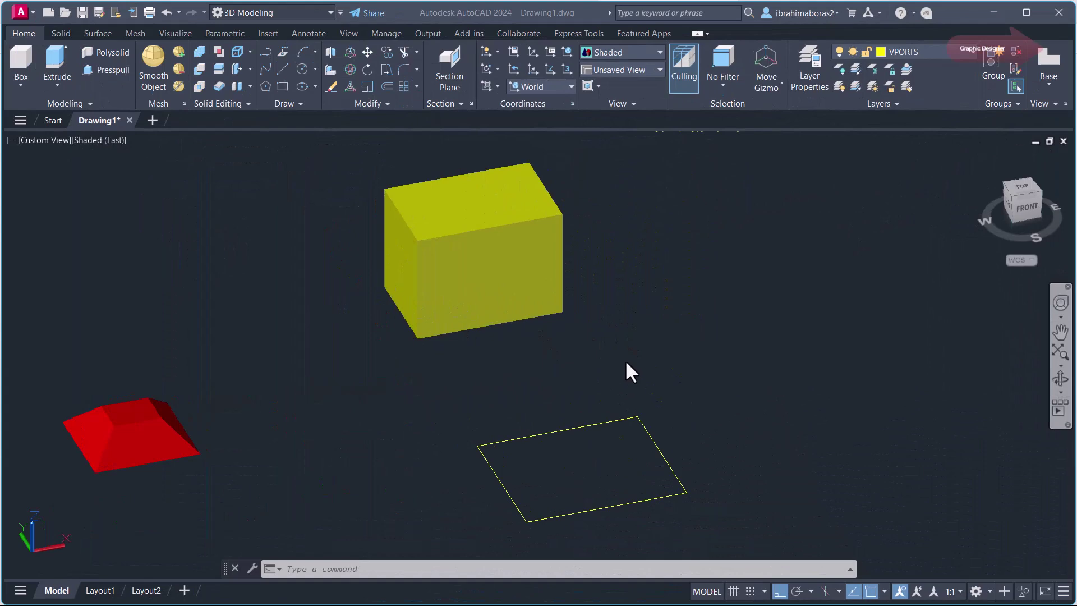
- Extrude the yellow rectangle along a Direction running from the box's lower corner to its upper corner
type("EXT")
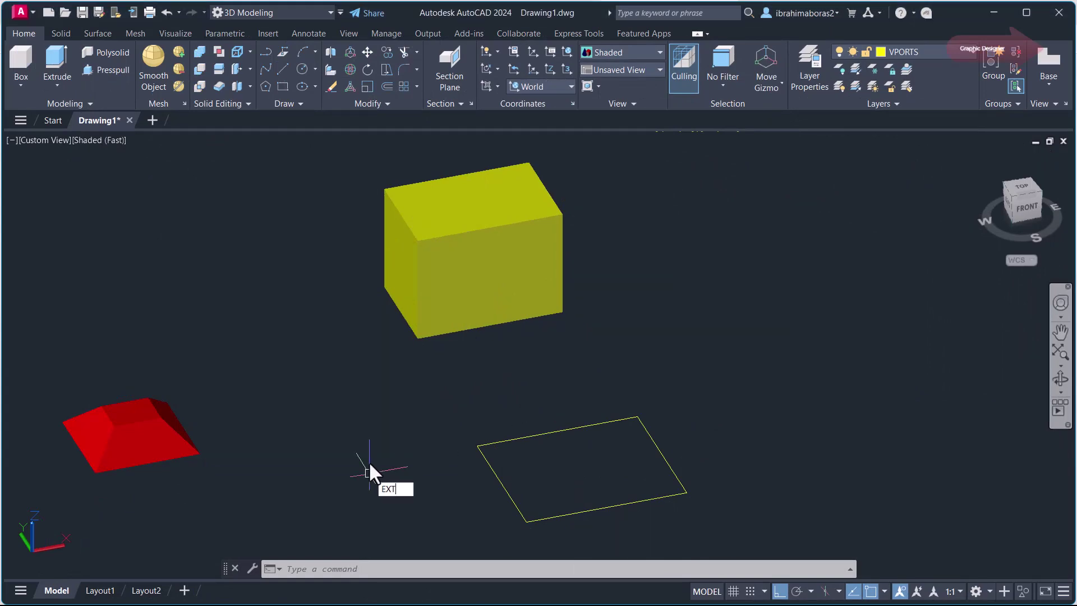
key("Return")
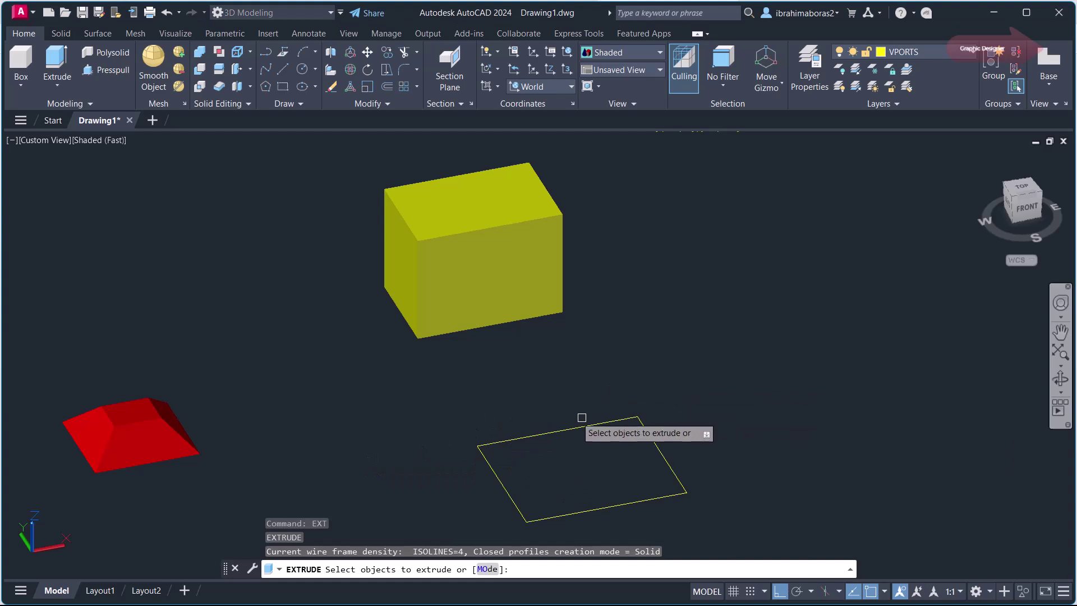
left_click(589, 423)
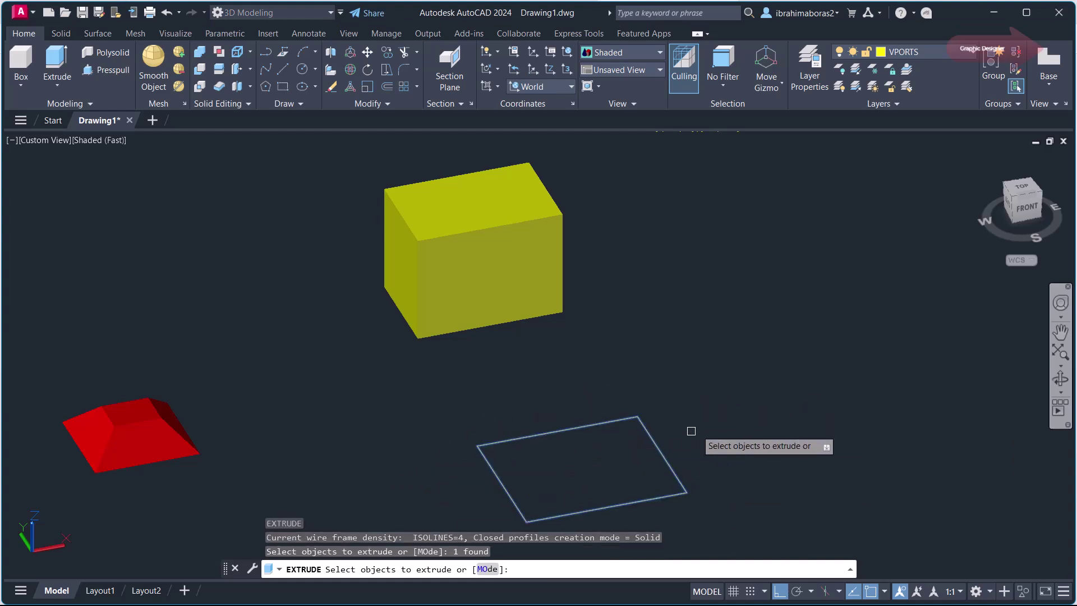
right_click(699, 425)
left_click(708, 426)
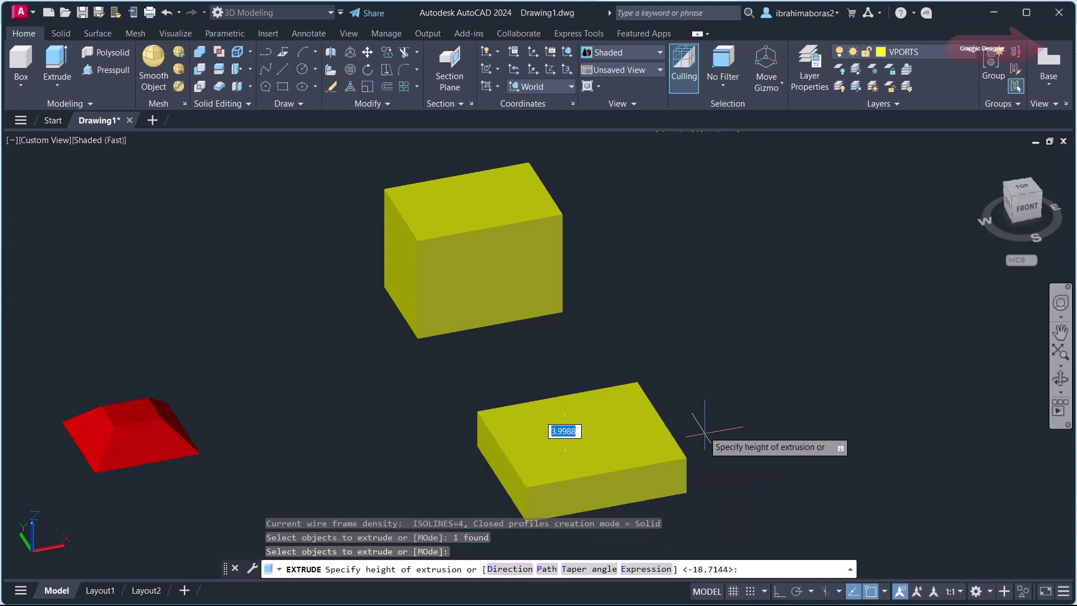
left_click(502, 569)
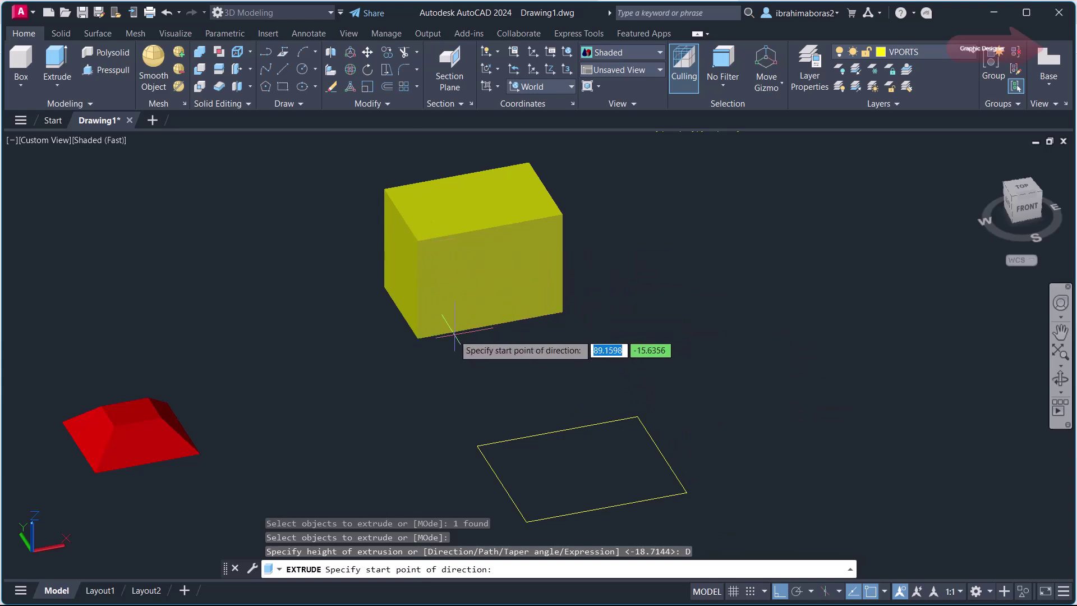
left_click(418, 337)
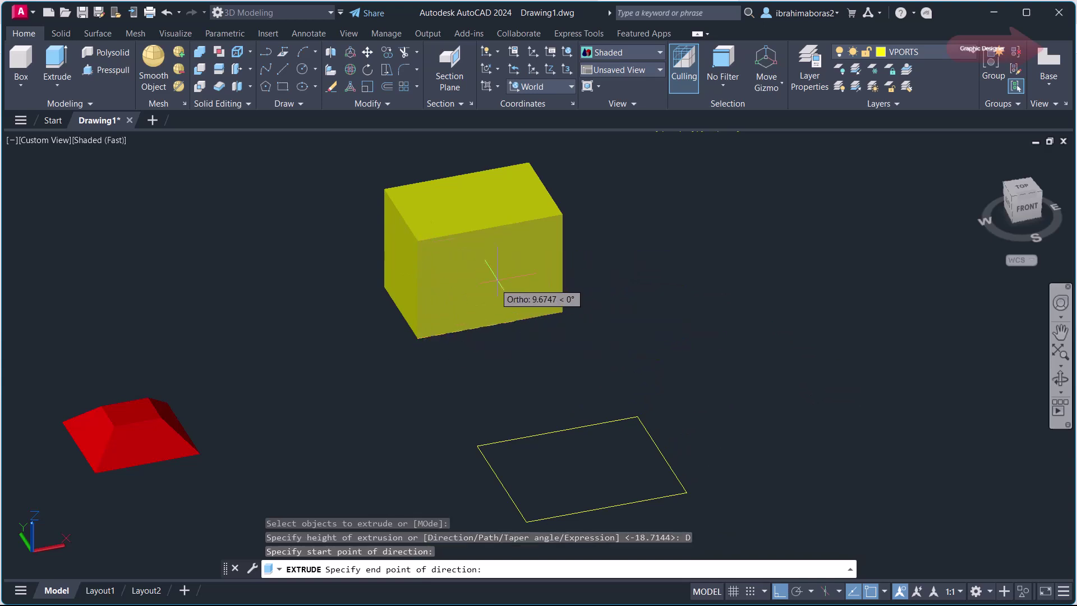
left_click(563, 215)
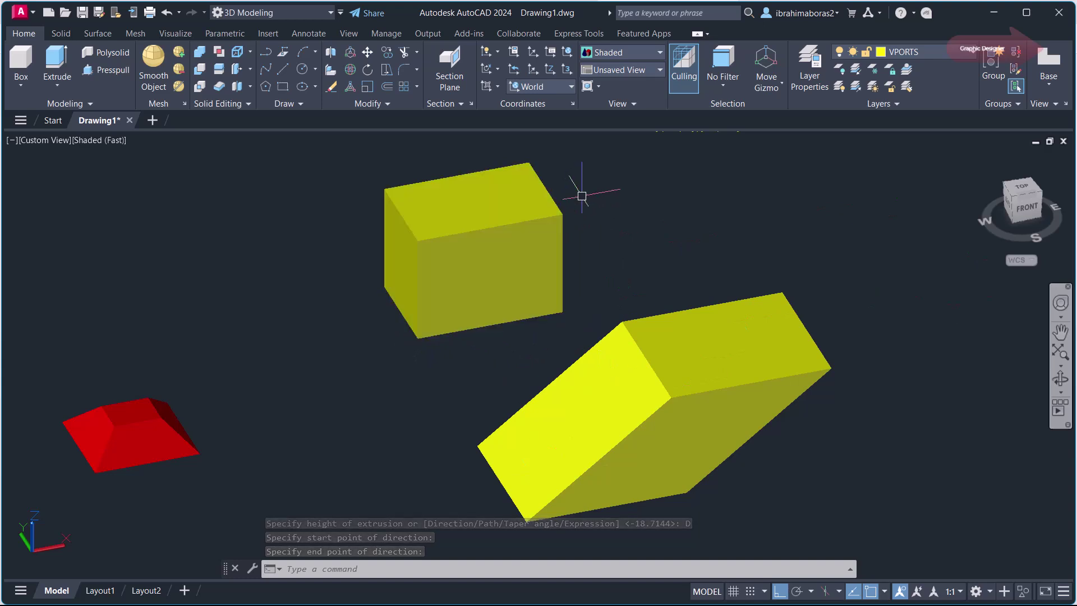
- Undo the slanted extrusion and re-extrude the rectangle along a different picked Direction
type("u")
key("Return")
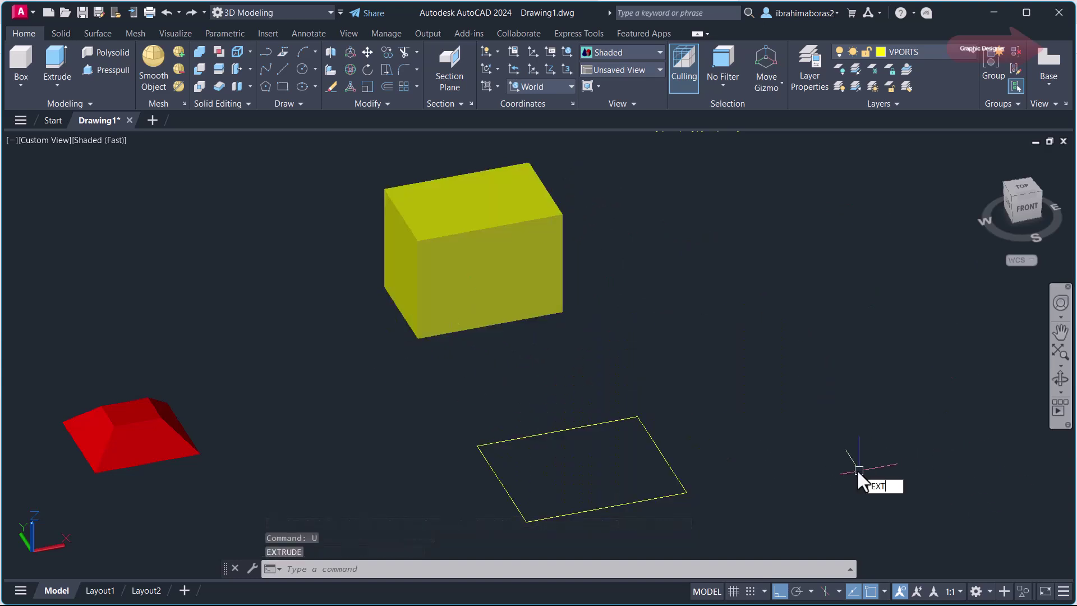
type("t")
key("Return")
left_click(658, 449)
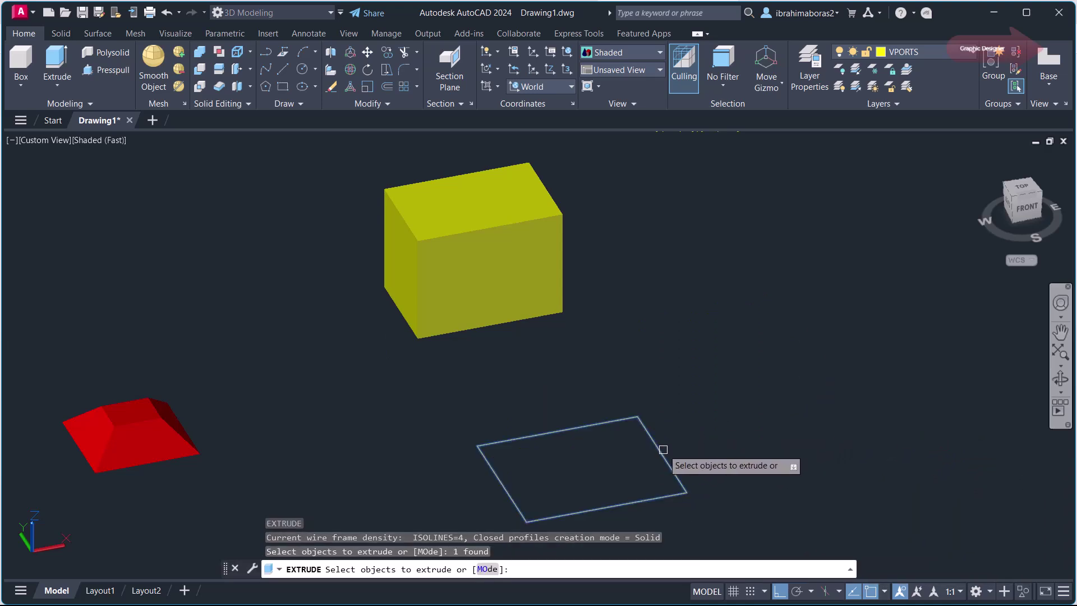
right_click(680, 412)
left_click(692, 419)
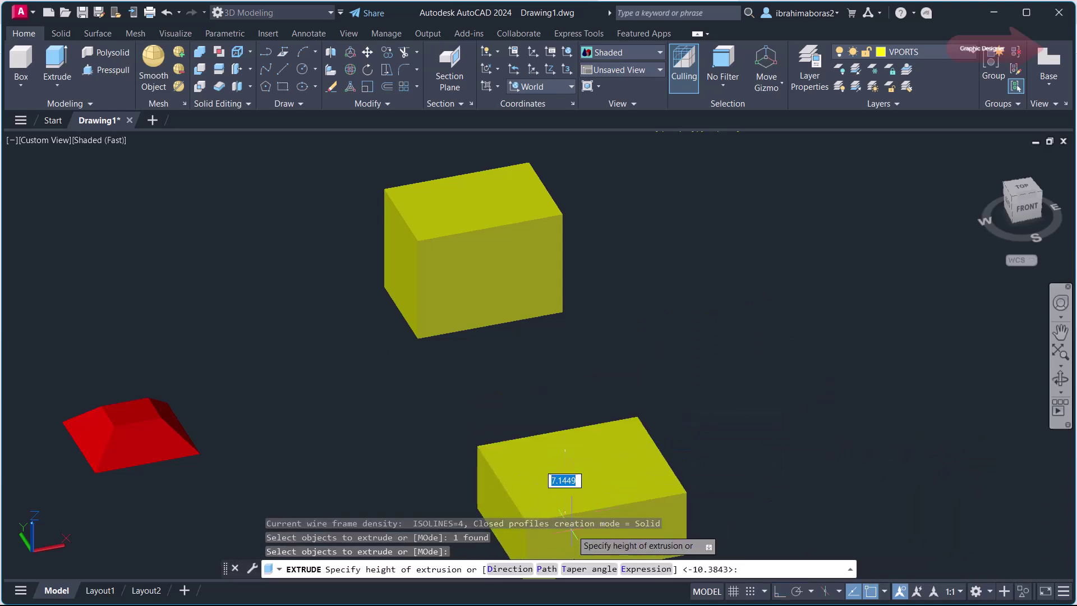
left_click(518, 568)
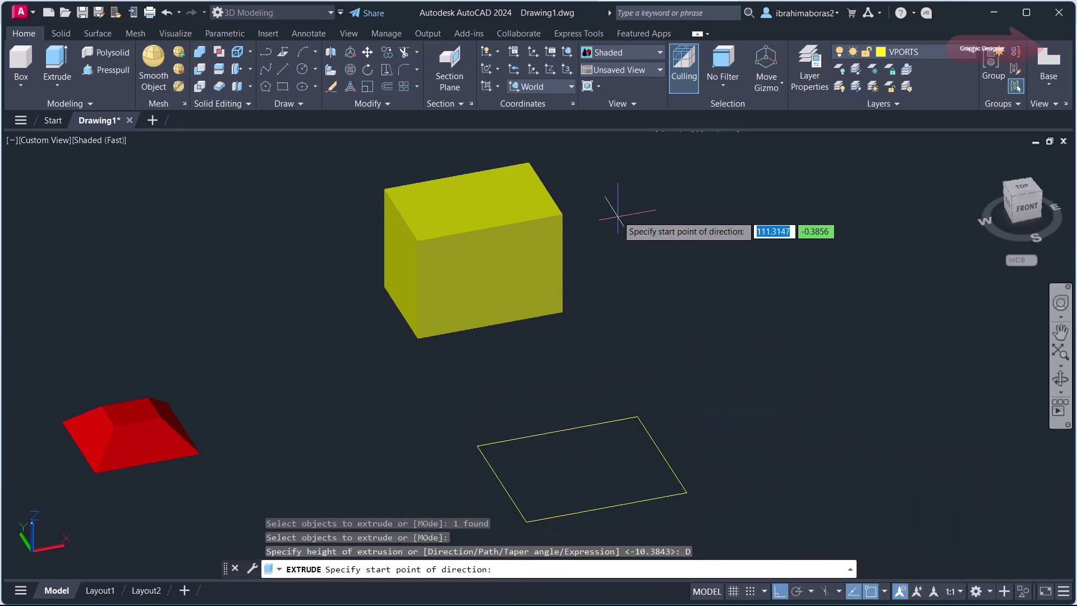
left_click(561, 215)
left_click(413, 239)
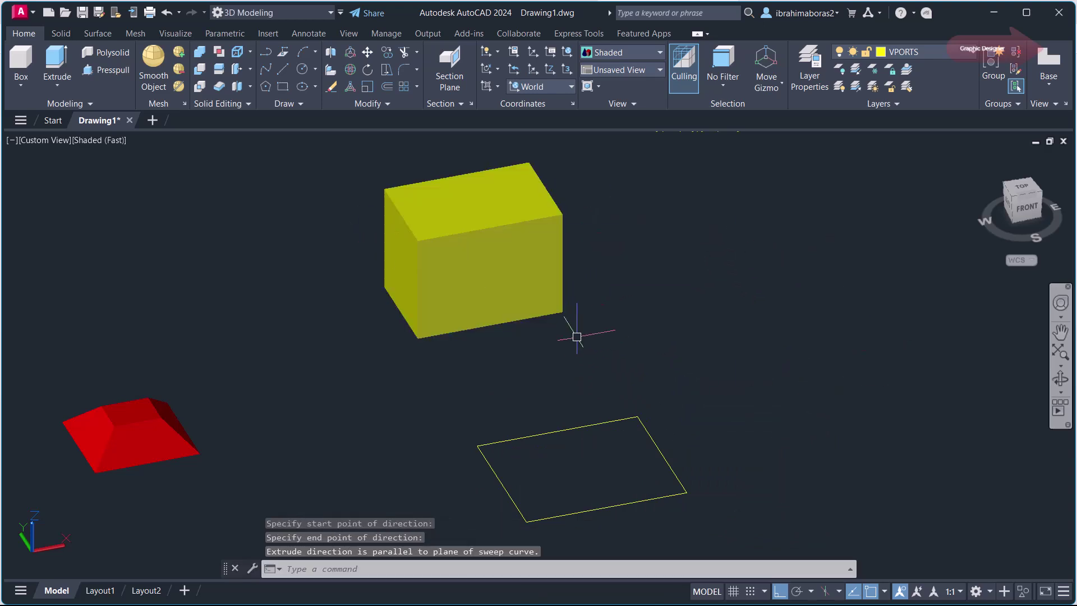
- Extrude the rectangle along a Direction from the box's lower corner to its upper corner
type("EX")
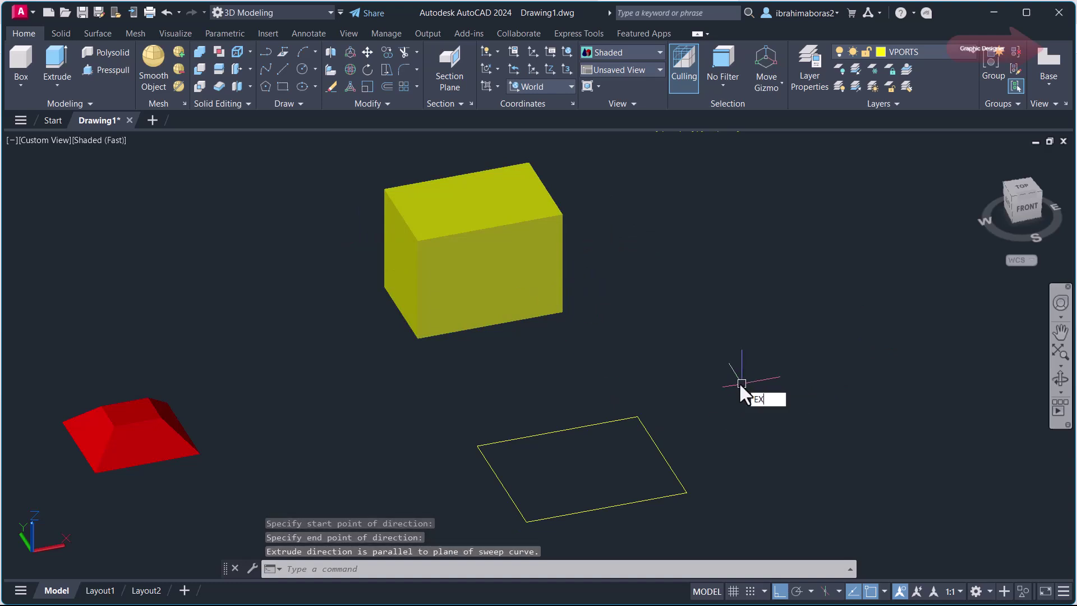
type("T")
key("Return")
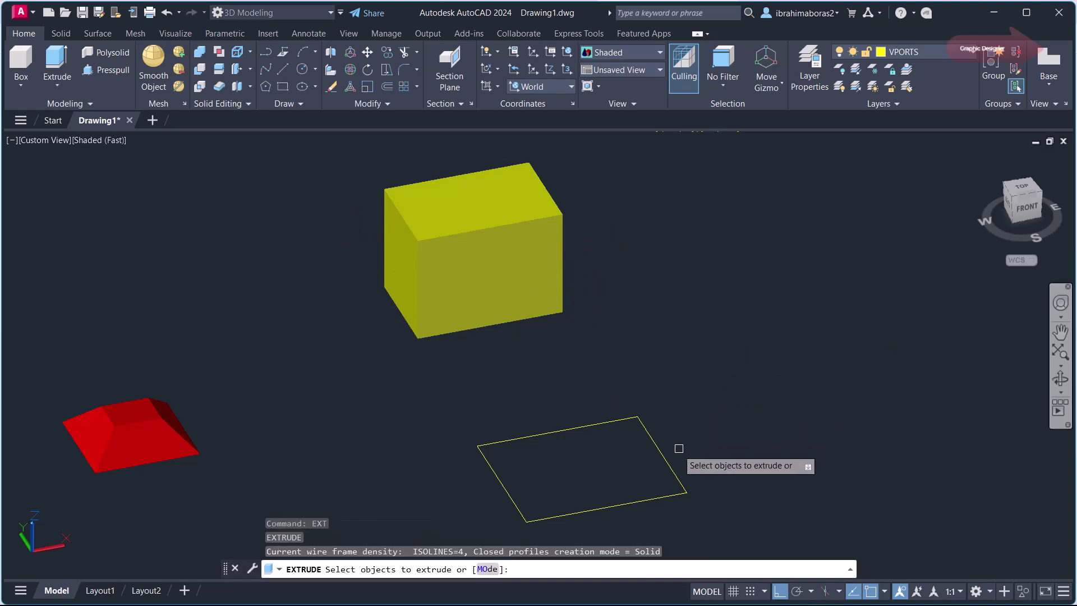
left_click(660, 447)
right_click(686, 403)
left_click(696, 411)
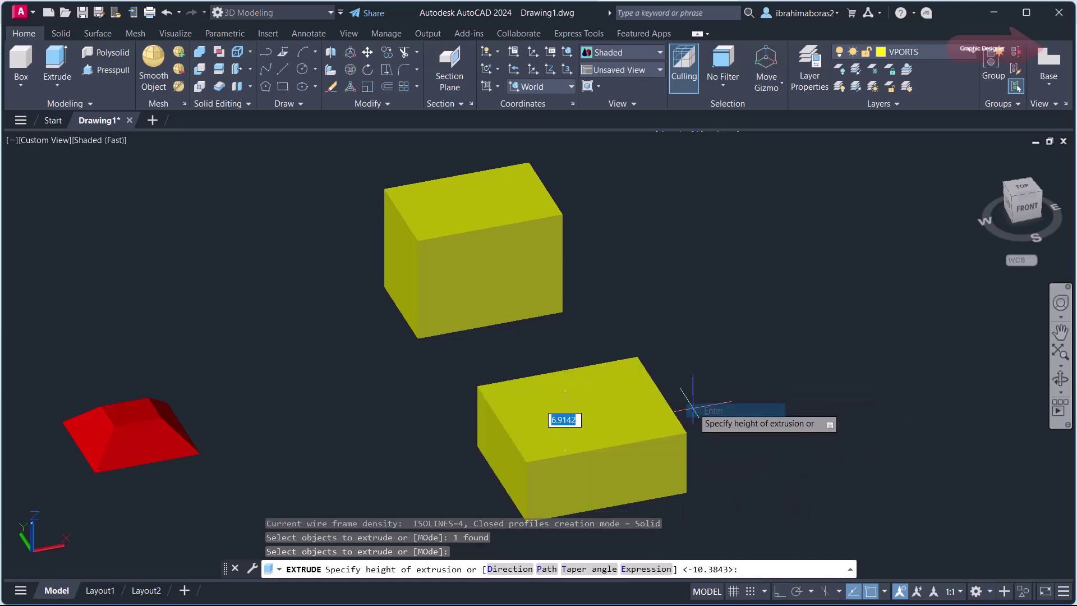
left_click(498, 573)
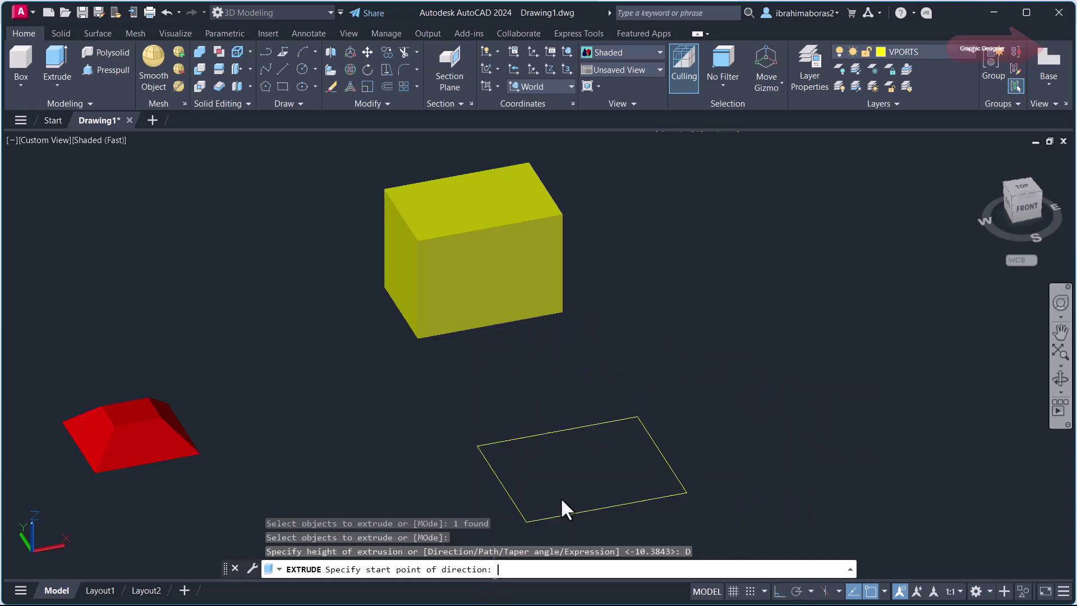
left_click(441, 337)
left_click(563, 214)
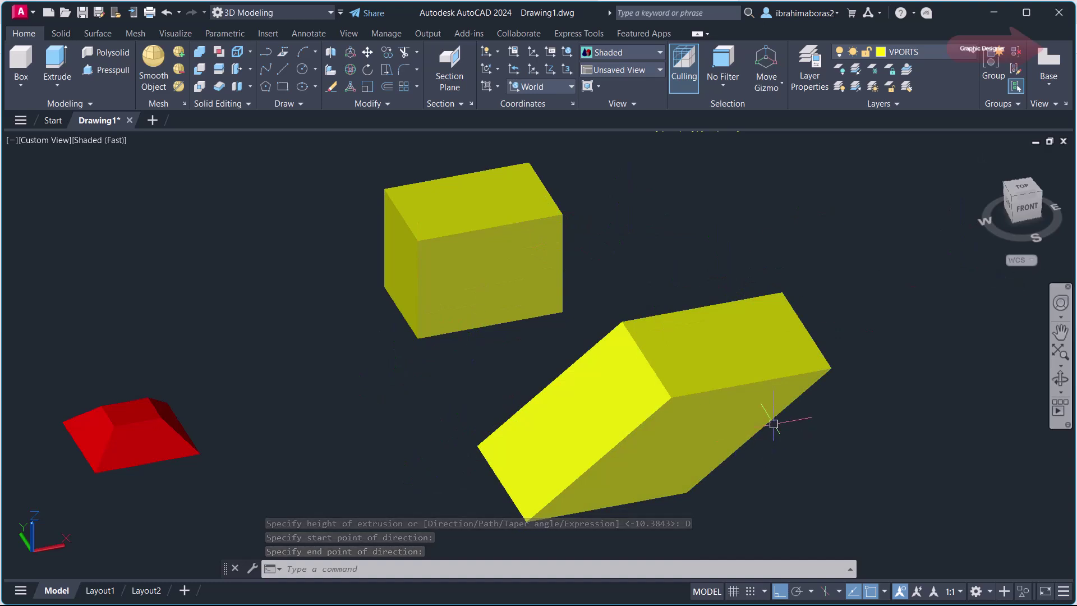
scroll(774, 424, "down", 2)
scroll(669, 432, "down", 4)
scroll(670, 431, "up", 3)
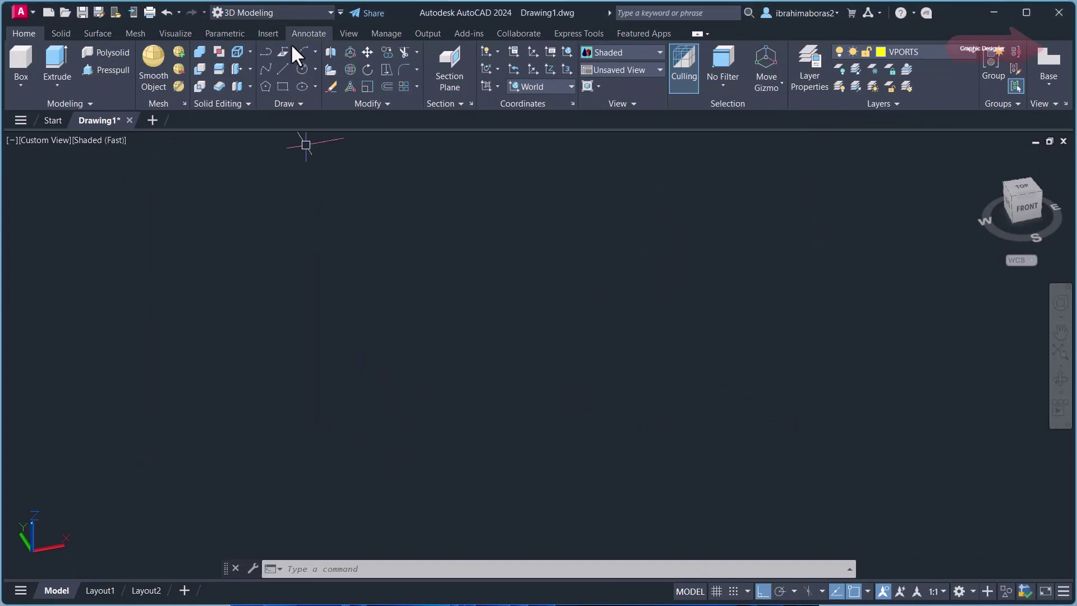
- Draw a large circle and a concentric inner circle of radius 9.5870
left_click(301, 70)
left_click(362, 390)
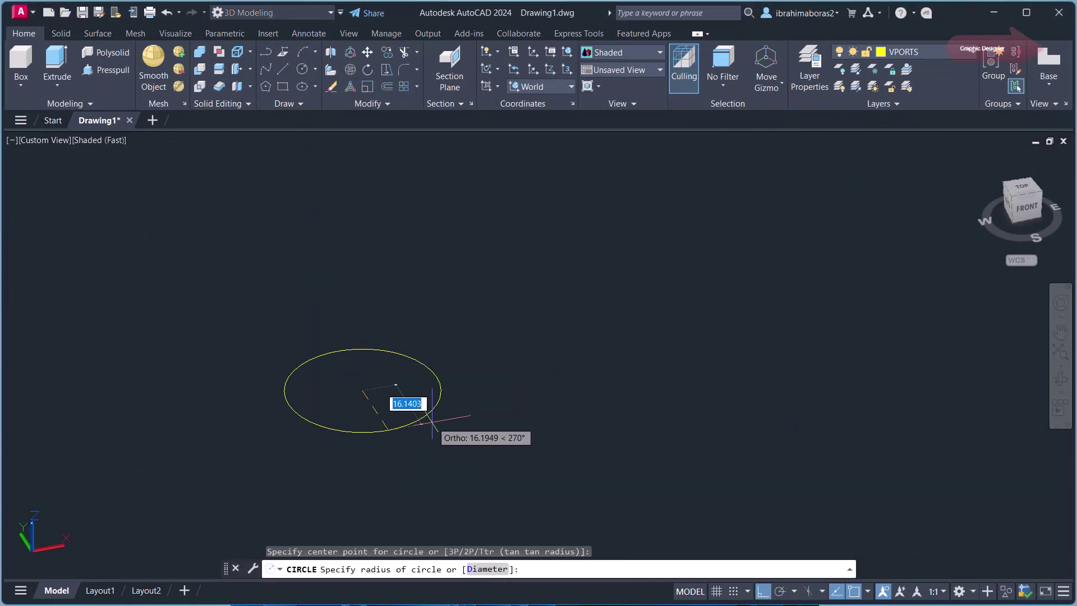
left_click(446, 419)
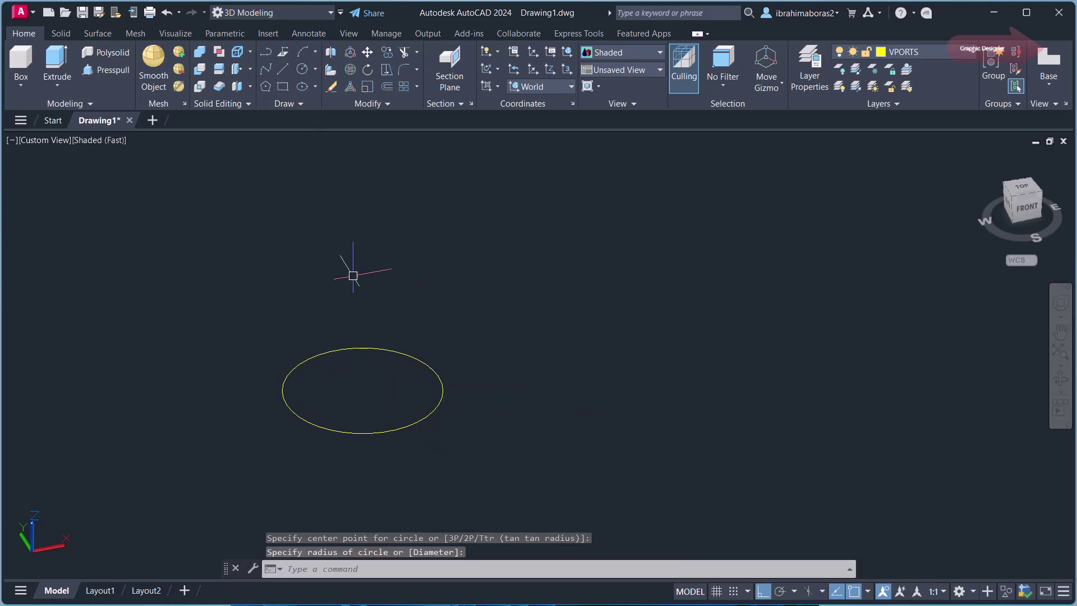
left_click(300, 69)
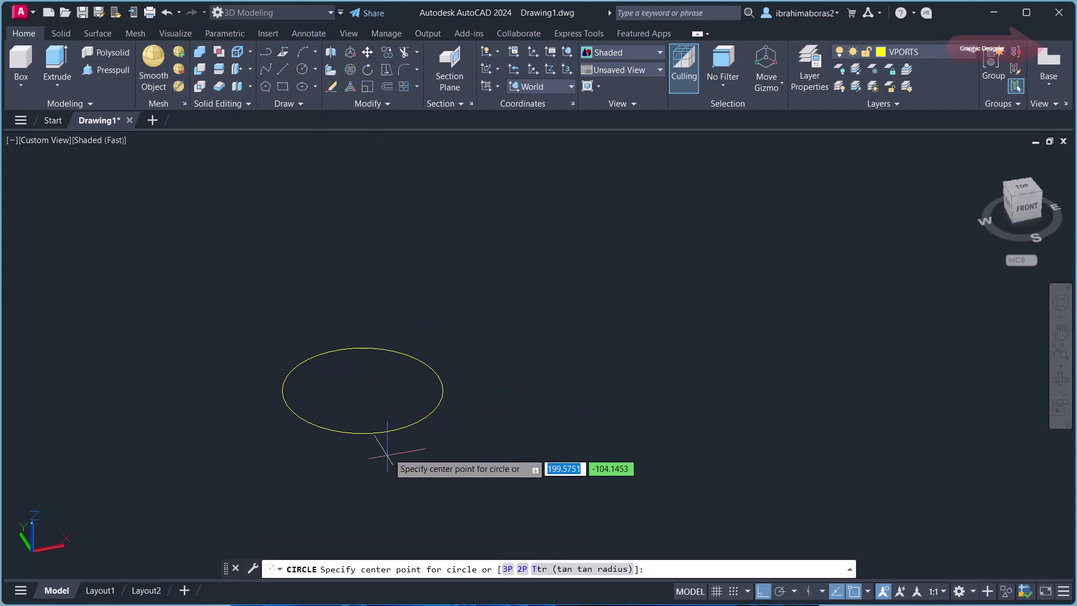
left_click(362, 390)
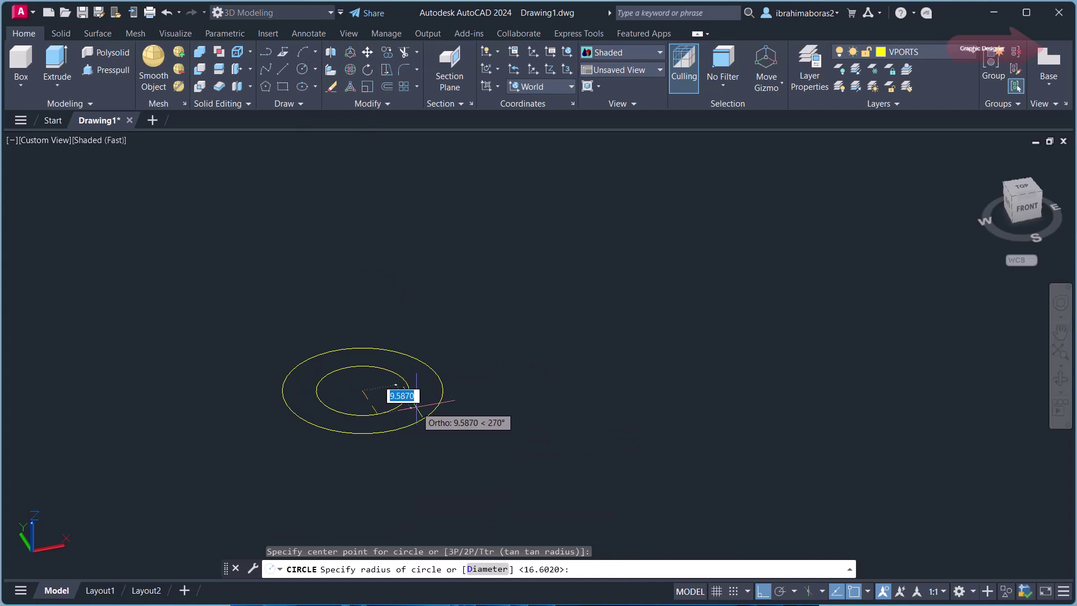
left_click(416, 407)
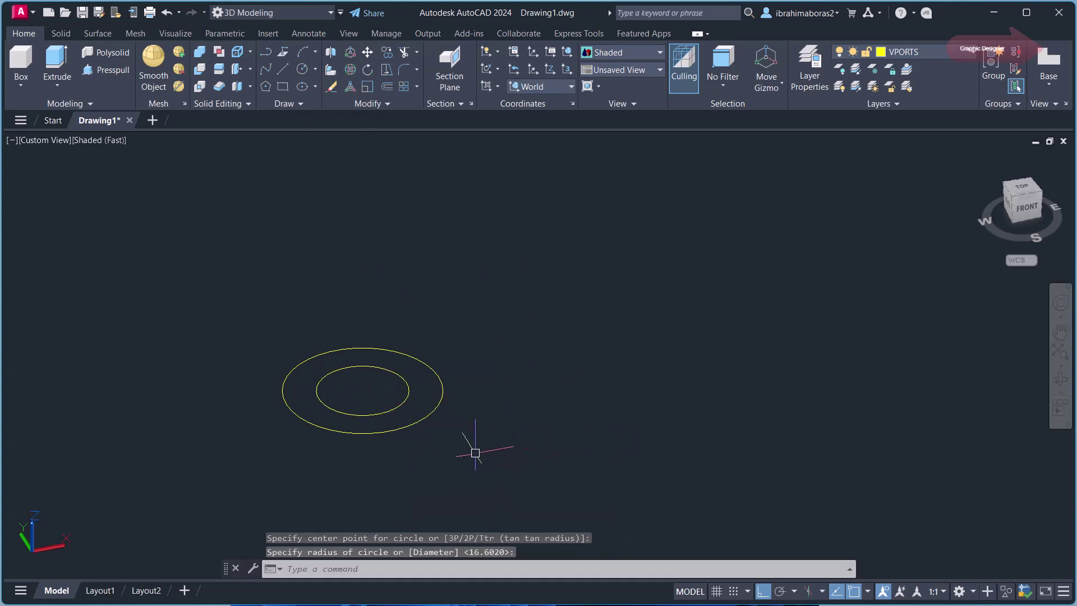
- Move the outer circle from its centre straight up along Z above the inner circle
type("m")
key("Return")
left_click(404, 427)
key("Return")
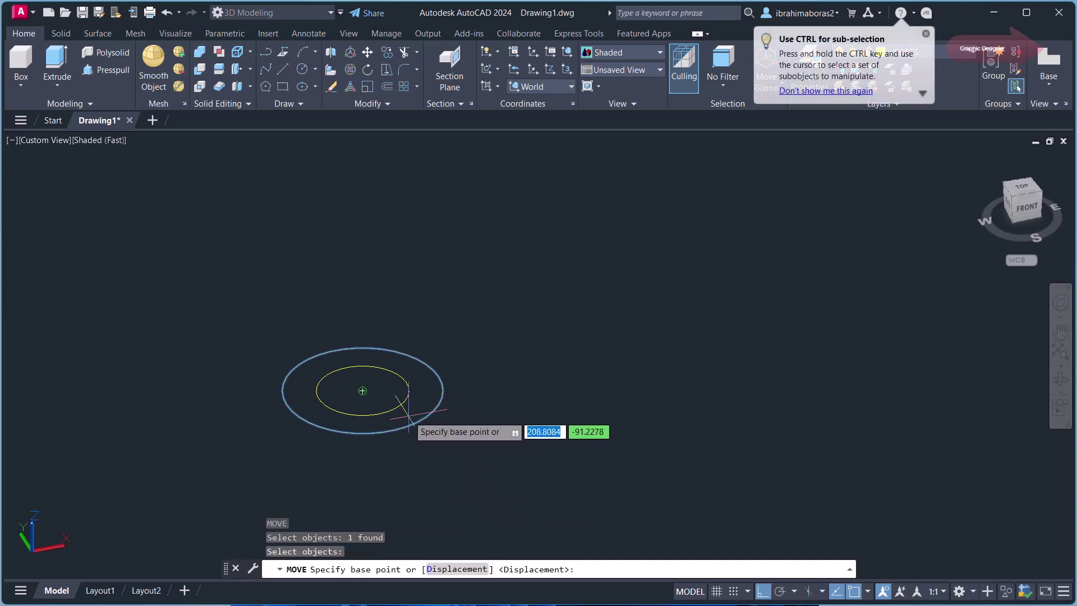
left_click(362, 391)
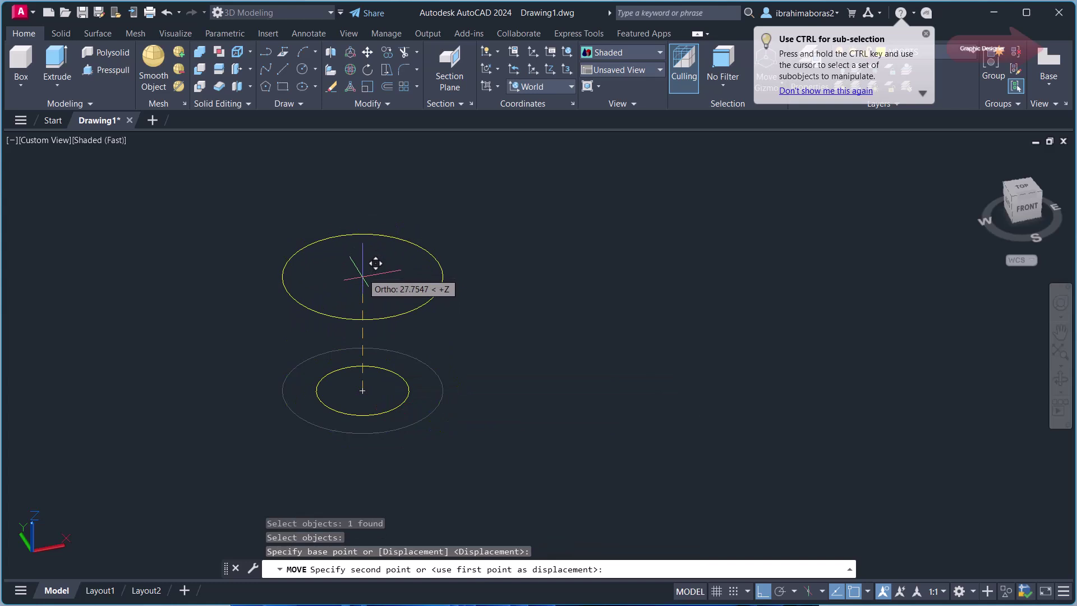
left_click(371, 260)
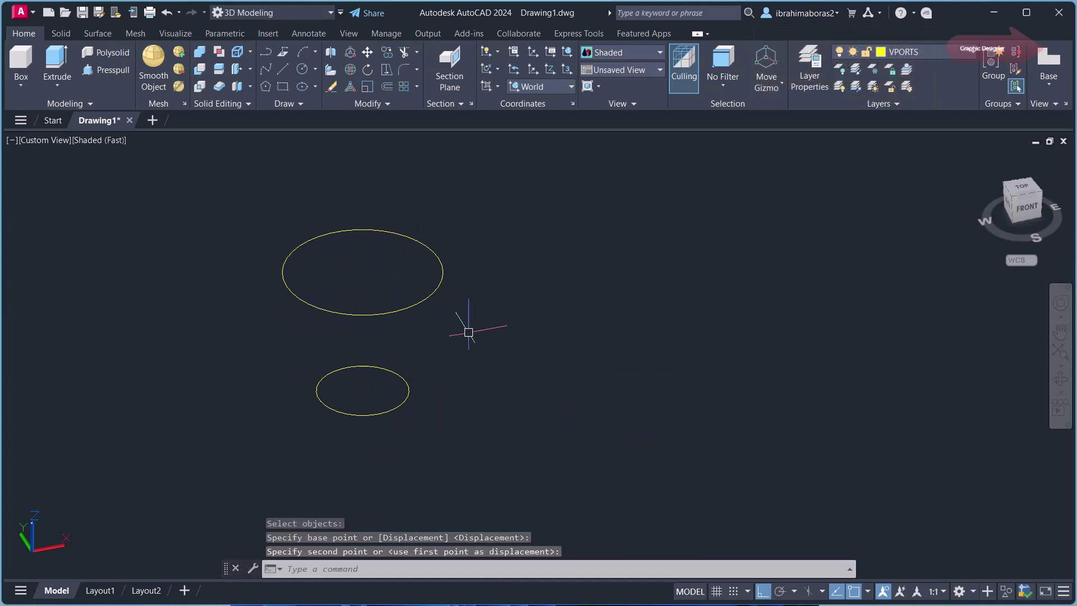
middle_click_drag(469, 332, 479, 348)
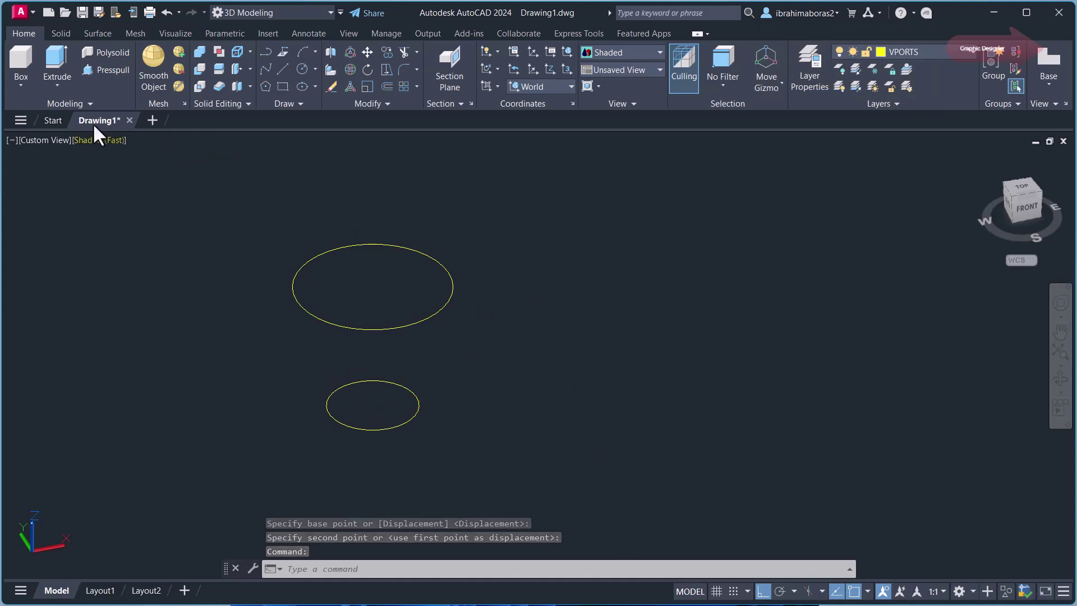
- Loft the lower circle to the upper circle with Cross sections only, making a tapered solid cup
left_click(58, 83)
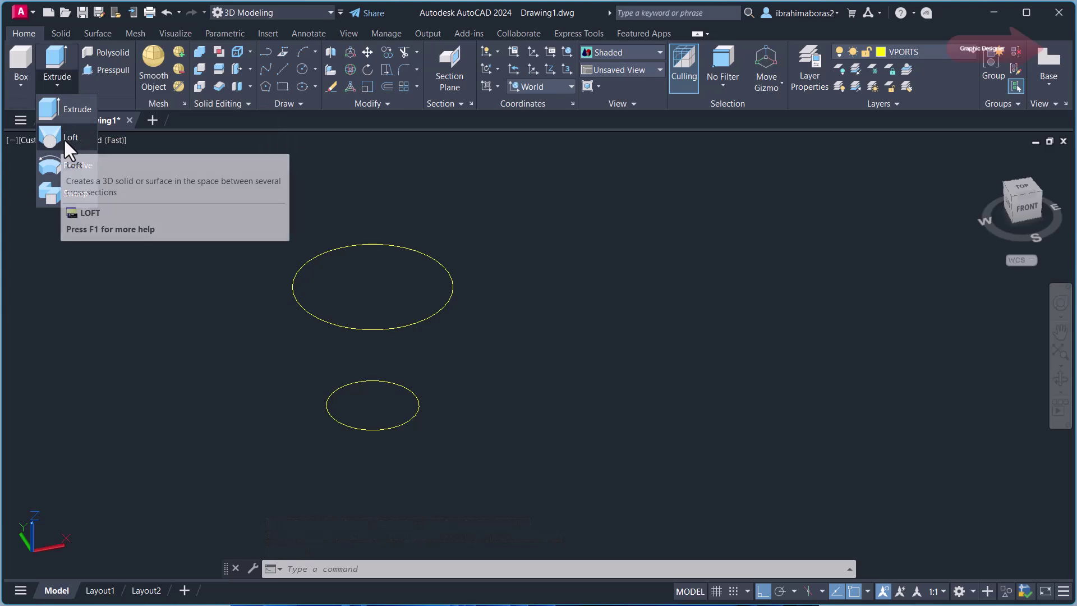
mouse_move(67, 137)
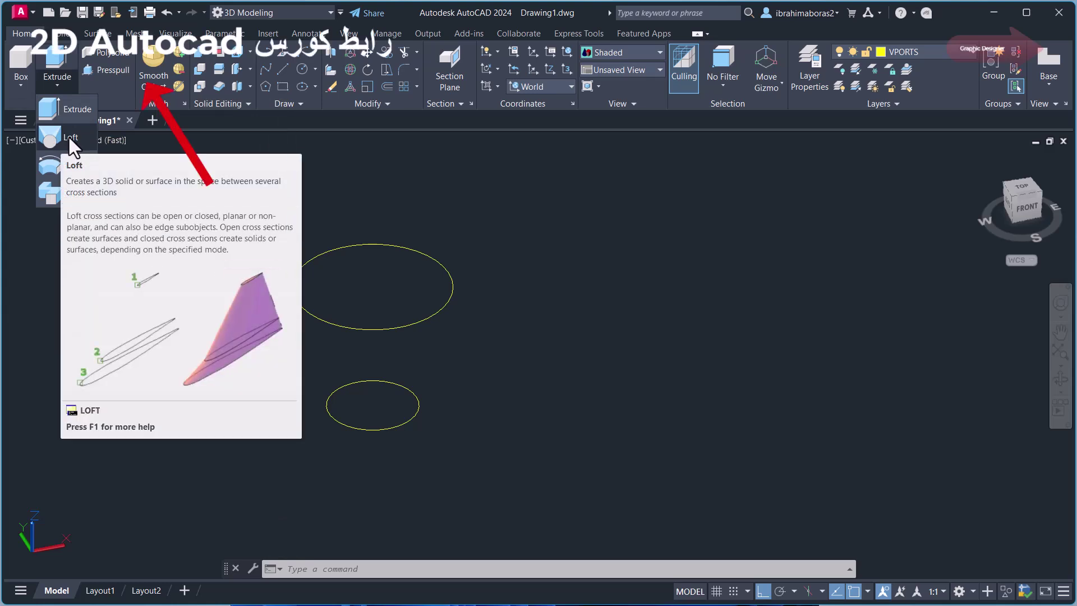
left_click(70, 137)
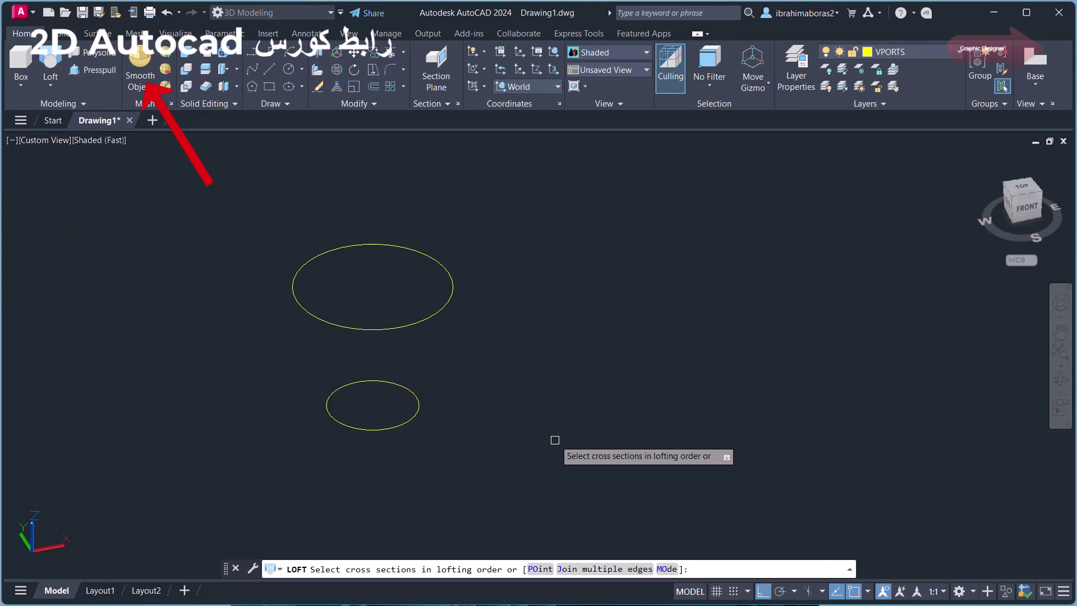
left_click(399, 424)
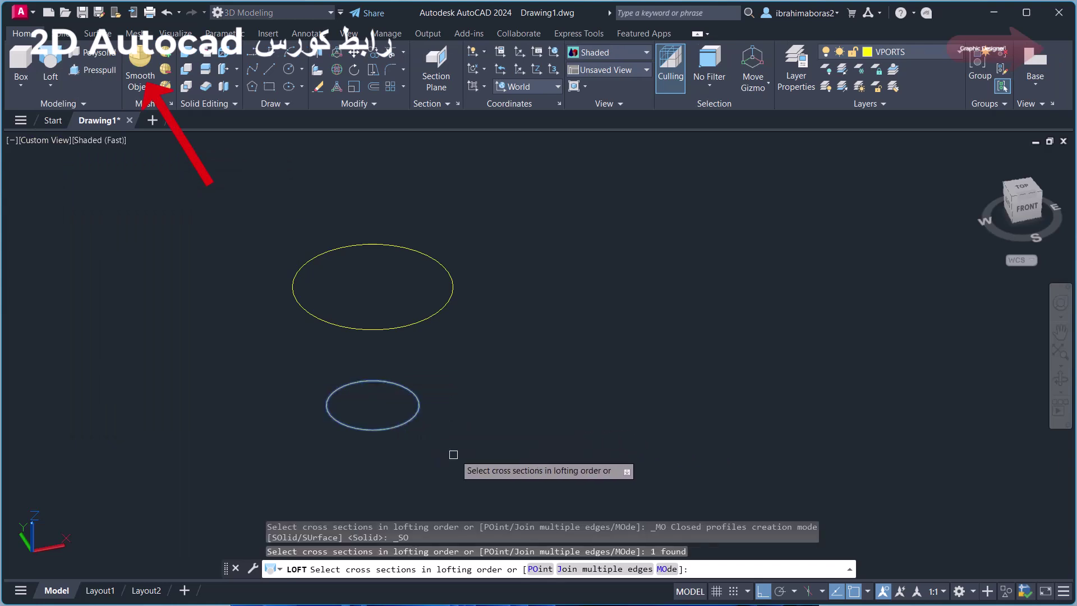
left_click(412, 327)
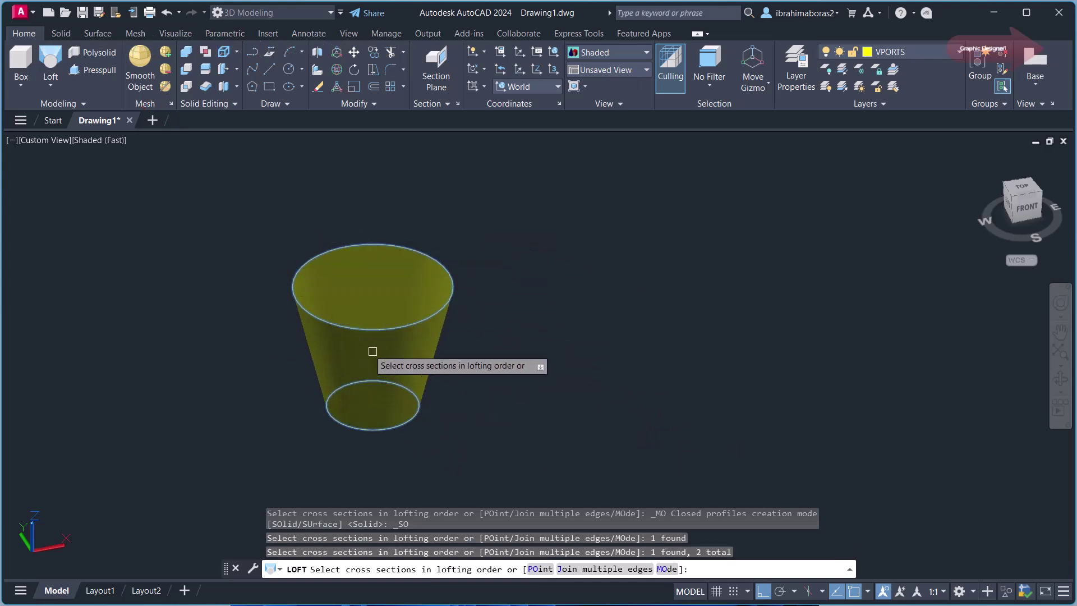
right_click(483, 321)
left_click(499, 332)
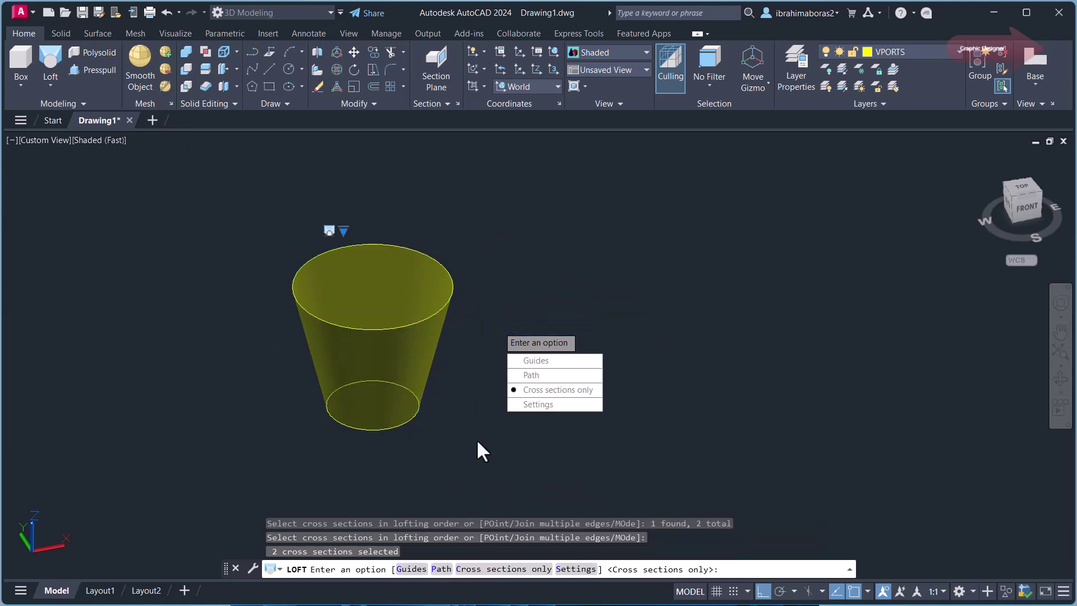
right_click(496, 371)
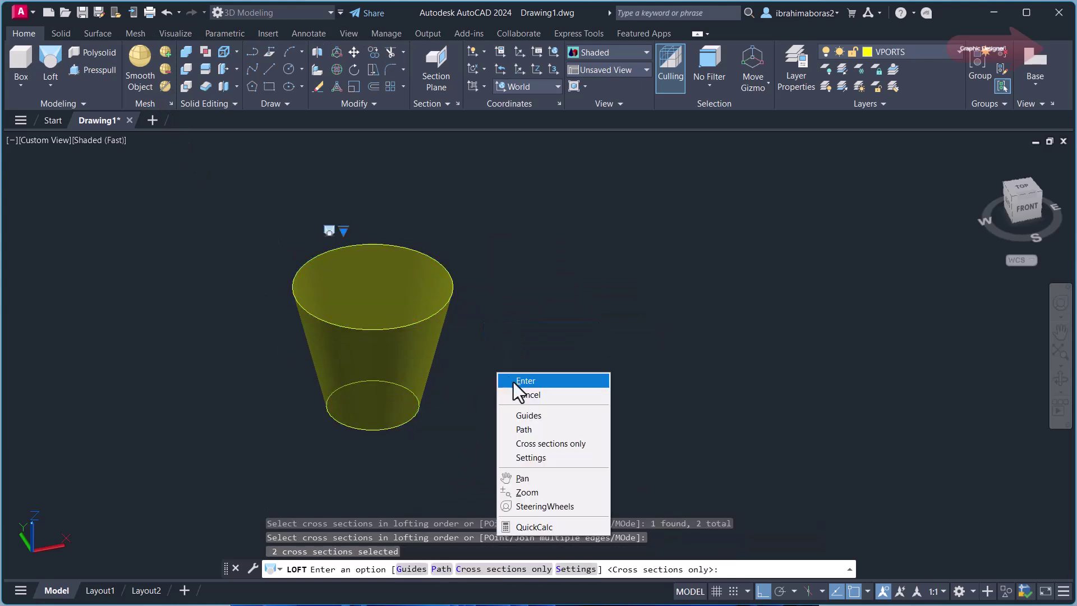
left_click(513, 382)
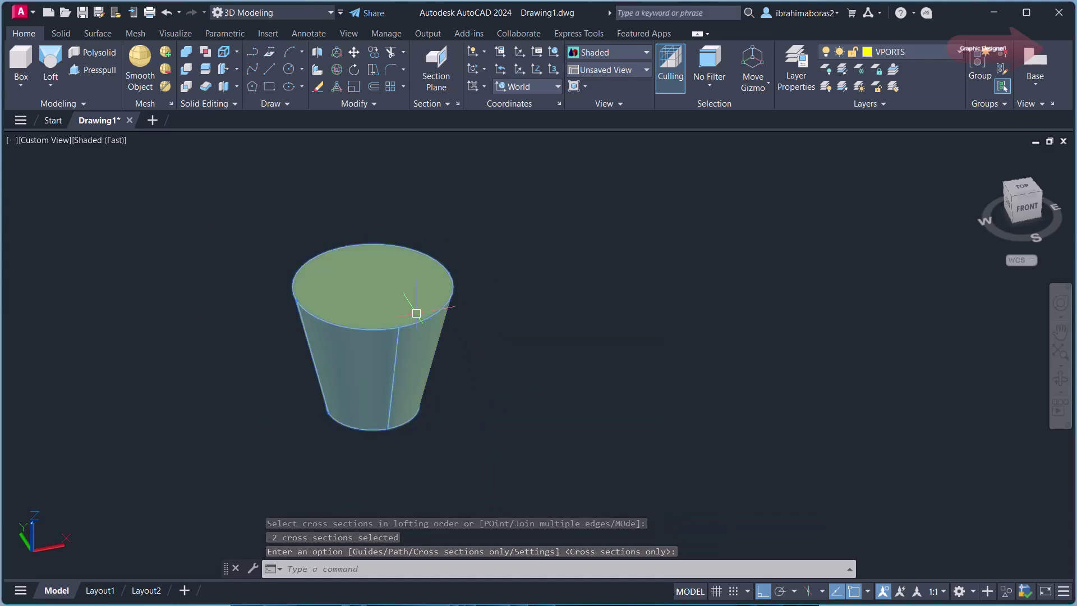
- Try the vase loft with the Normal to all sections and Normal to start section options
left_click(388, 341)
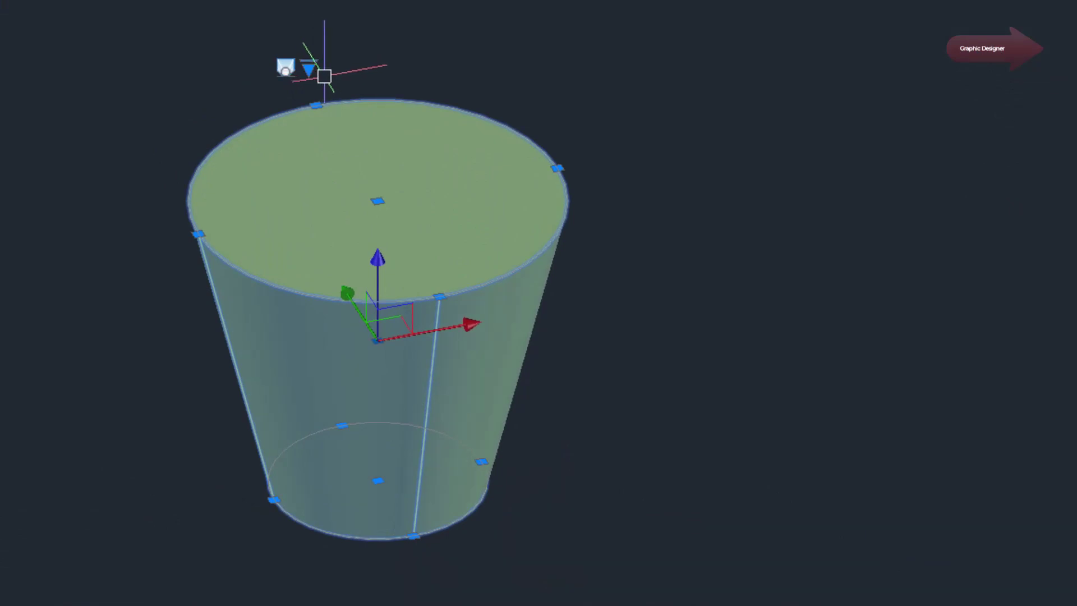
left_click(310, 70)
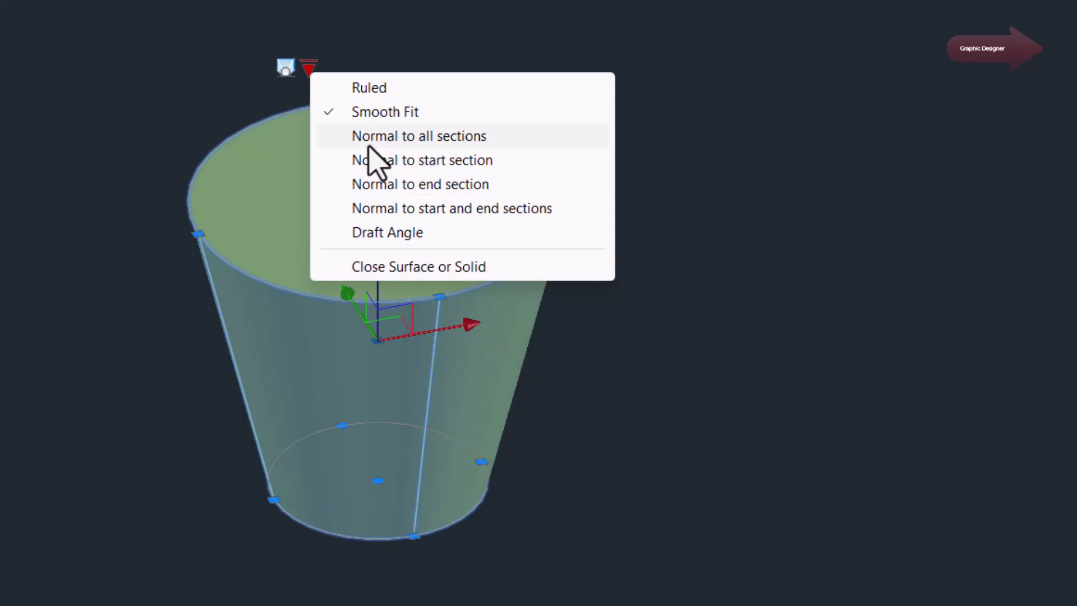
left_click(441, 142)
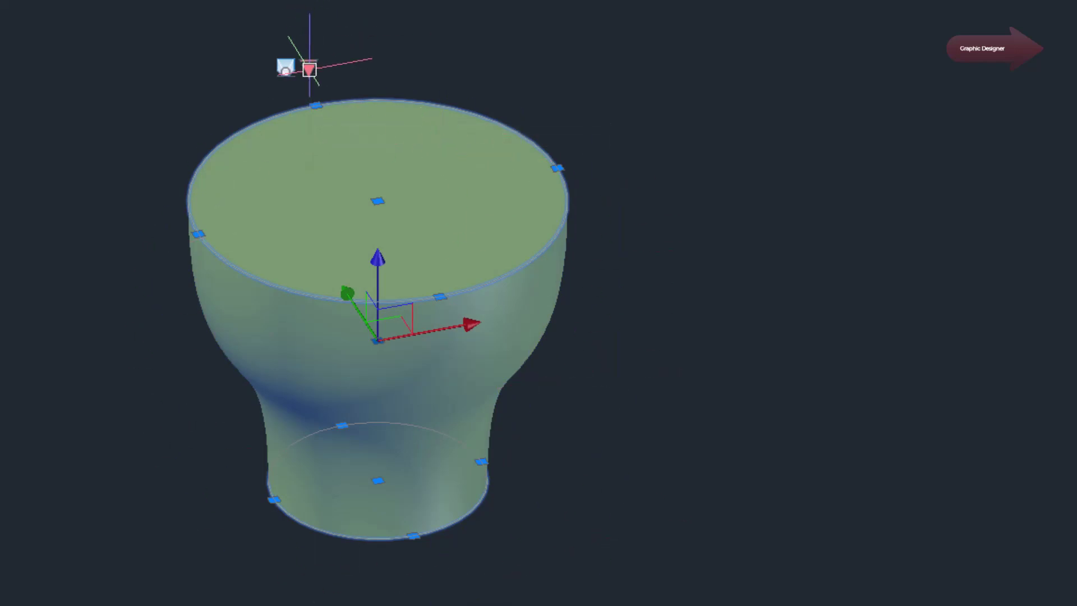
left_click(309, 69)
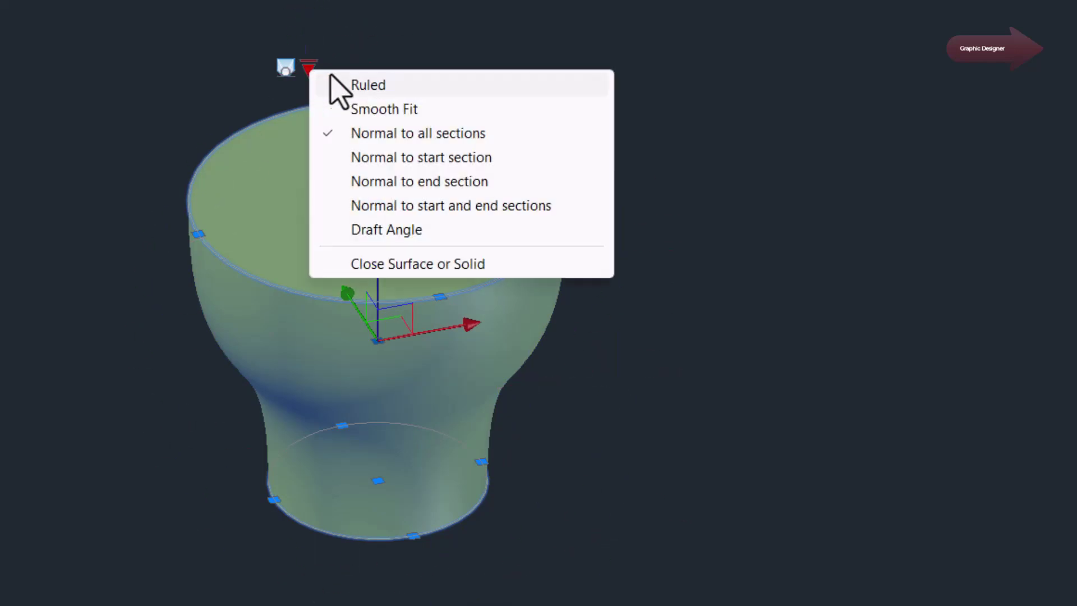
left_click(452, 162)
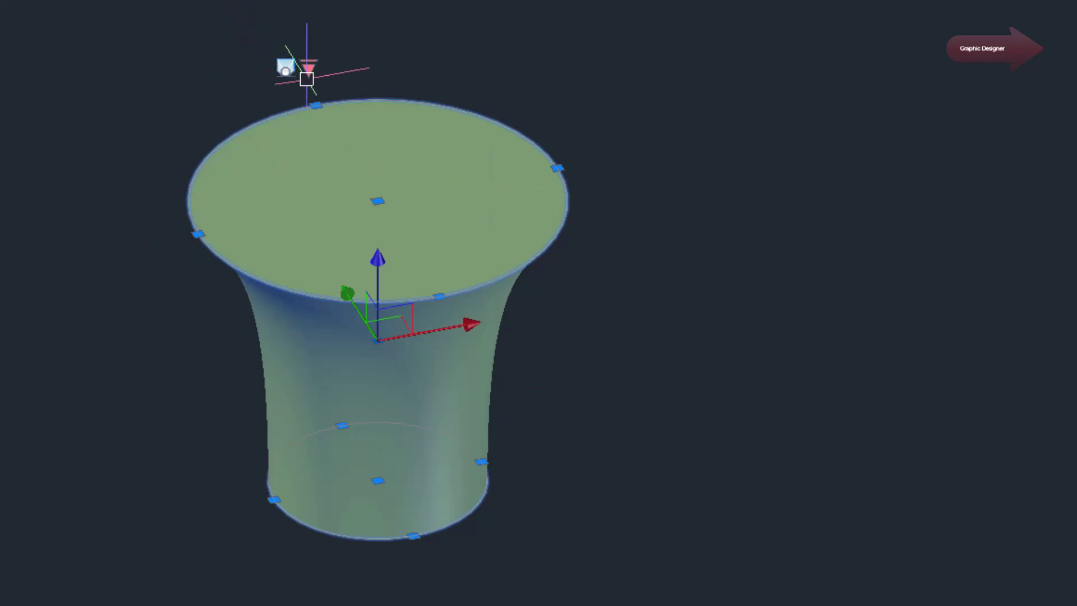
- Try Normal to end section, then settle on the Draft Angle loft option
left_click(308, 72)
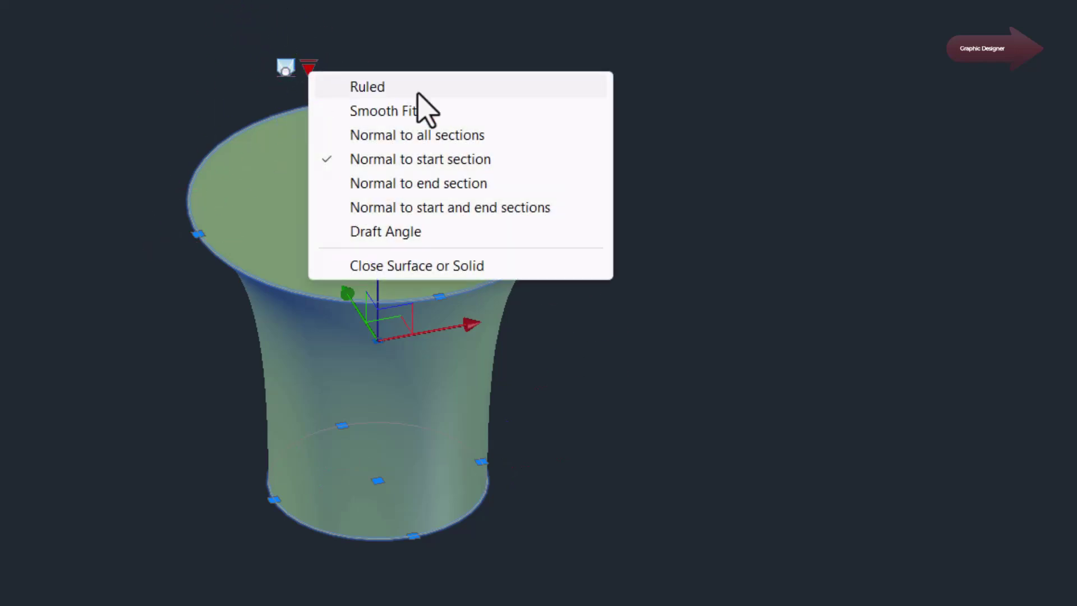
left_click(473, 185)
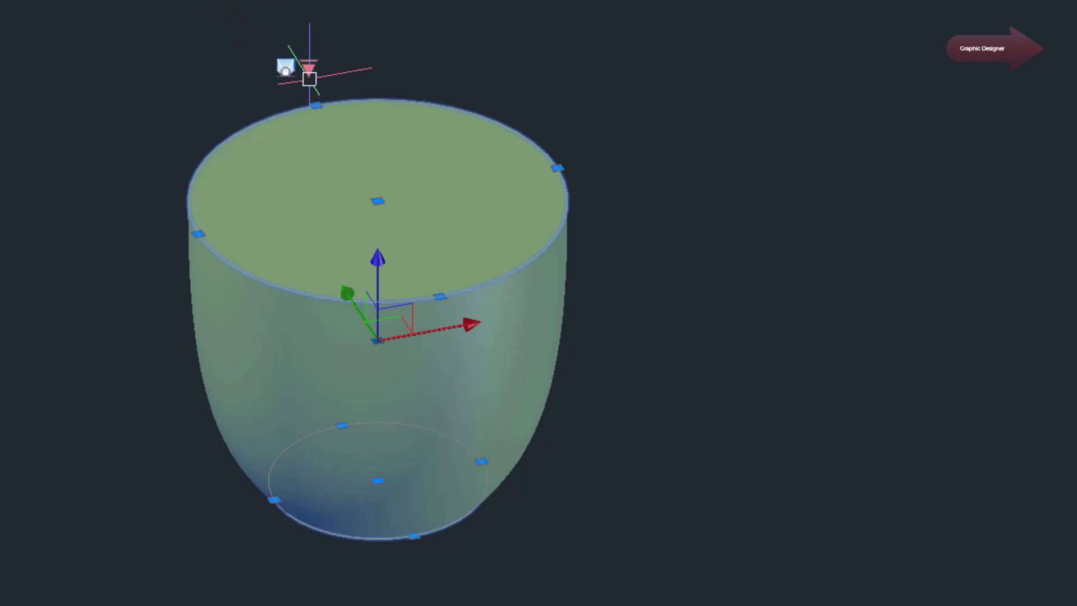
left_click(308, 68)
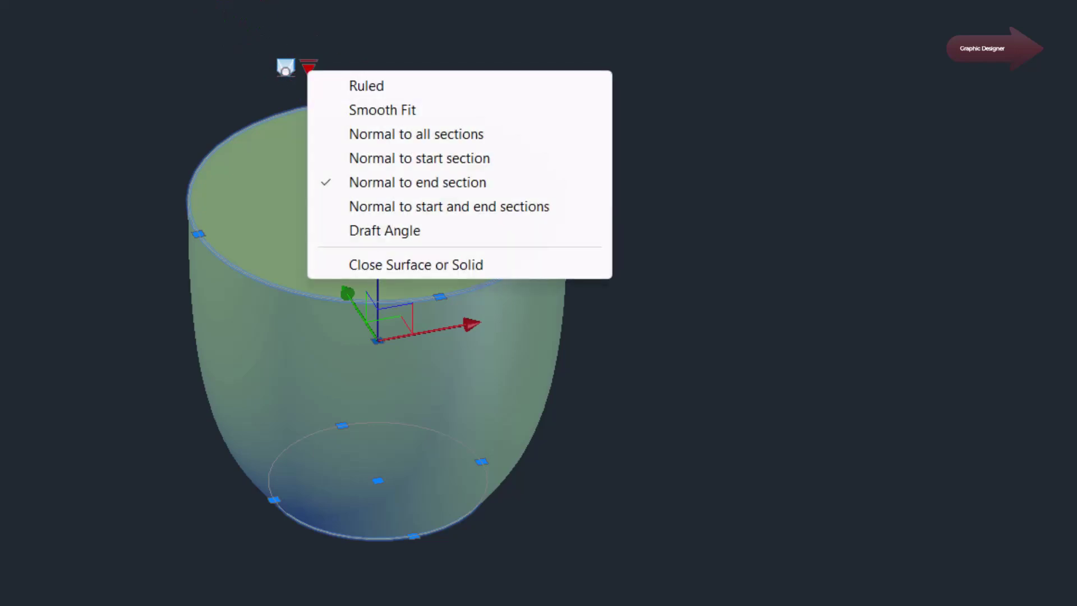
left_click(409, 232)
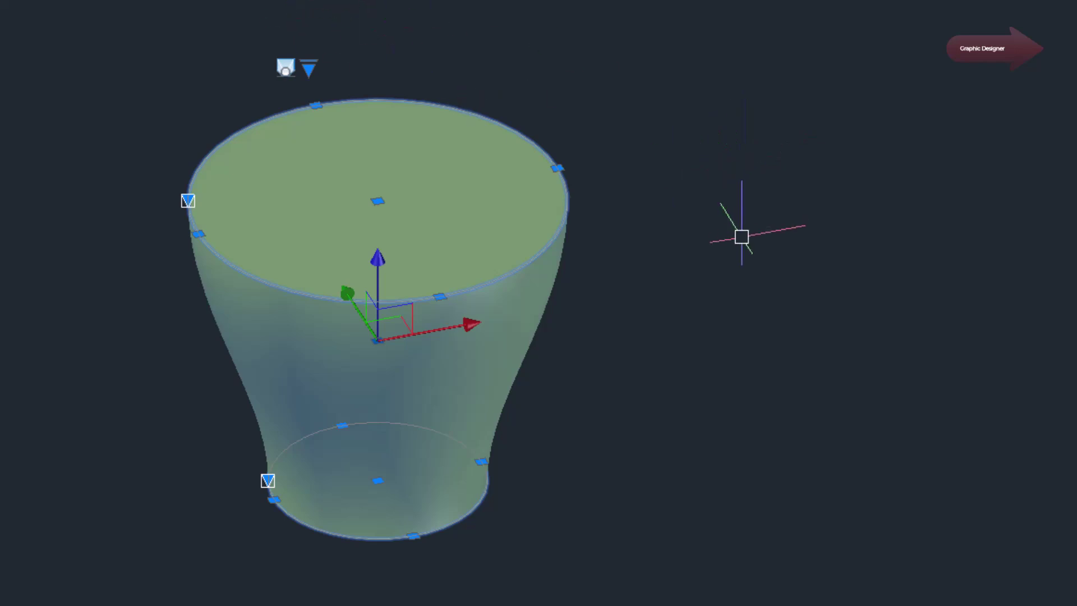
- Draw a large and a smaller concentric circle beside the vase
key("Escape")
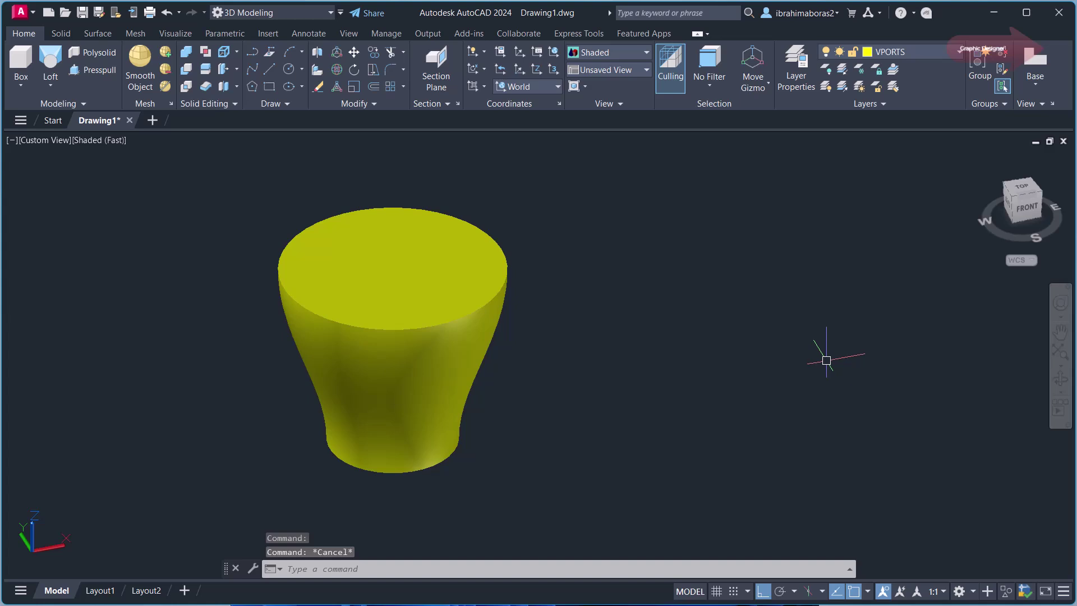
middle_click_drag(728, 379, 632, 370)
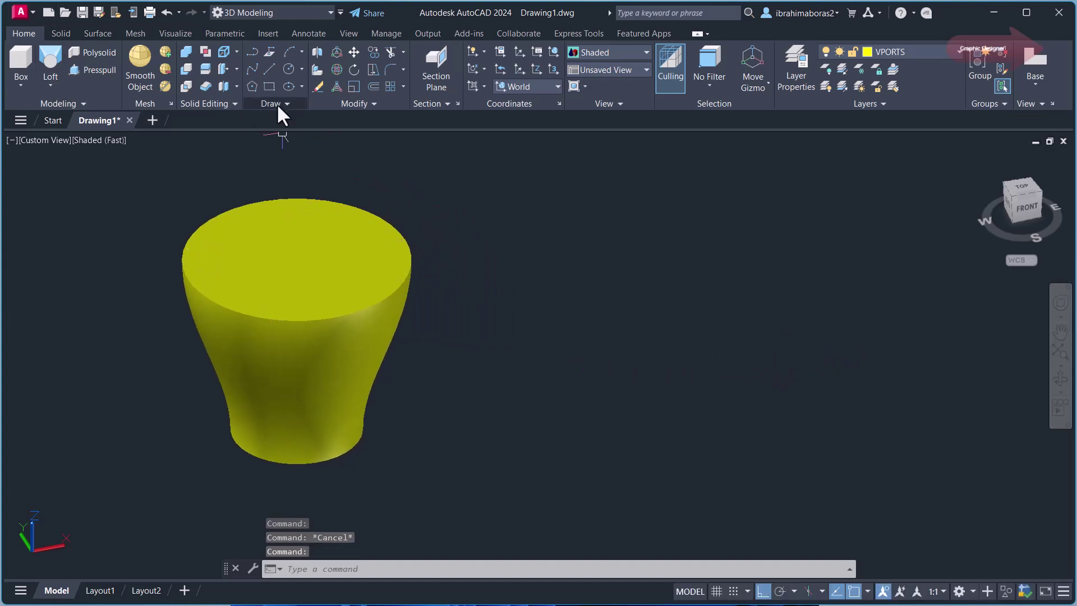
left_click(288, 67)
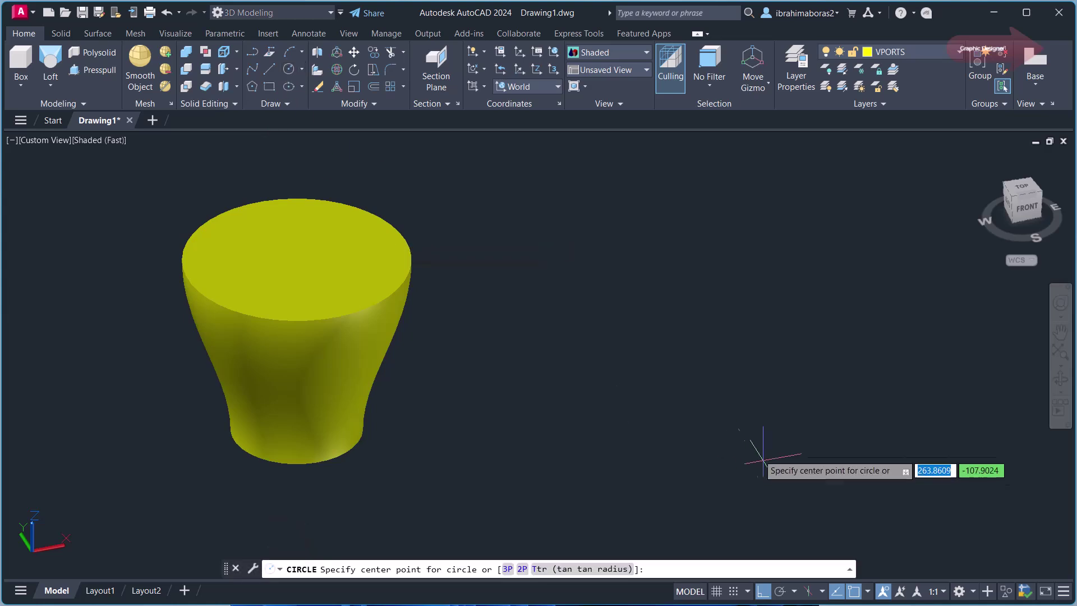
left_click(602, 394)
left_click(667, 413)
key("Escape")
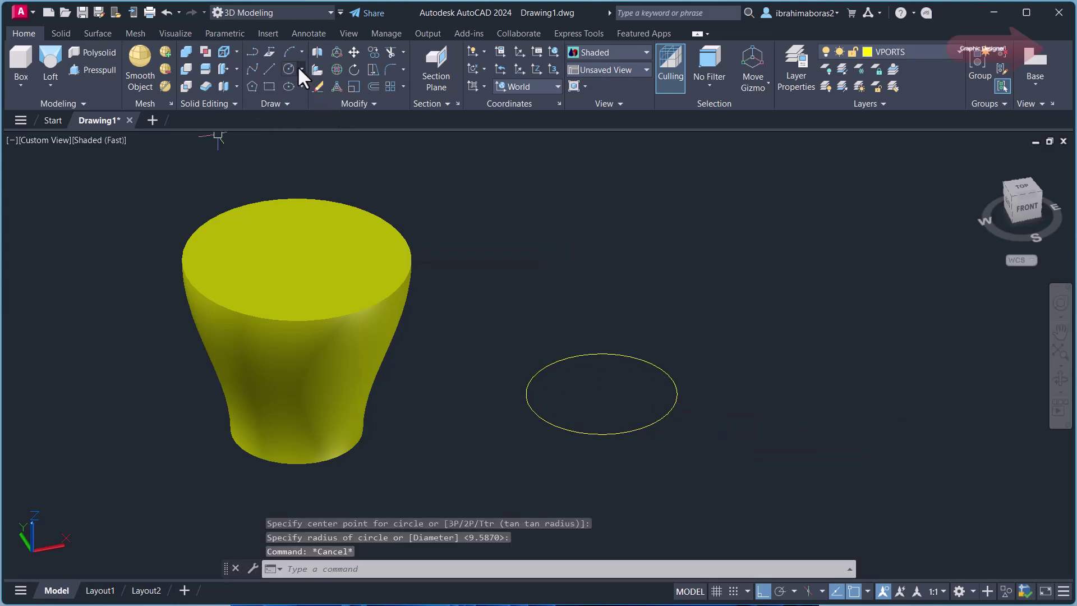
left_click(288, 68)
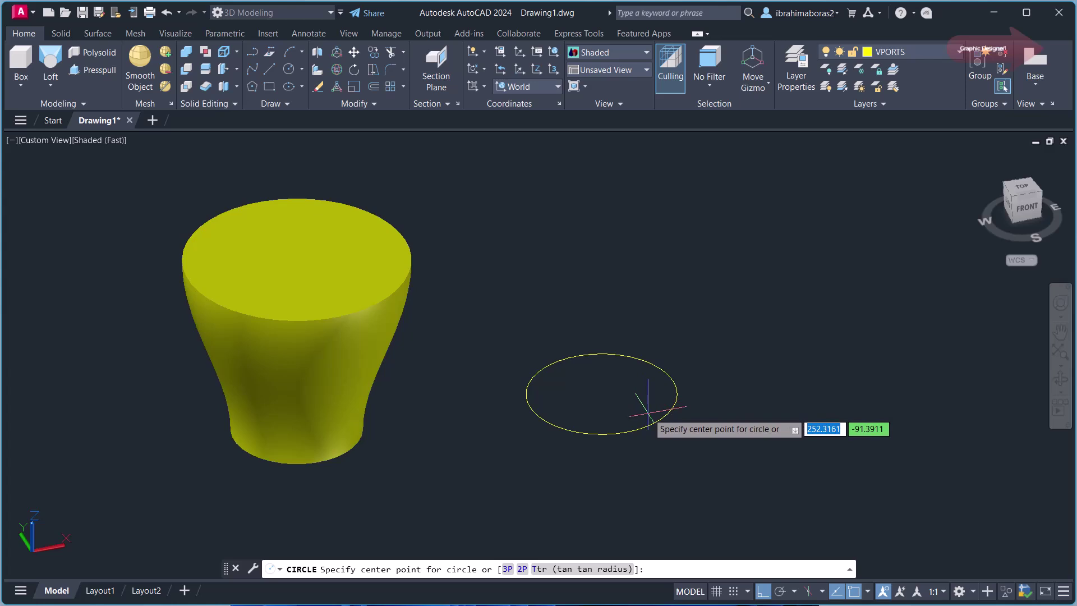
left_click(601, 395)
left_click(664, 400)
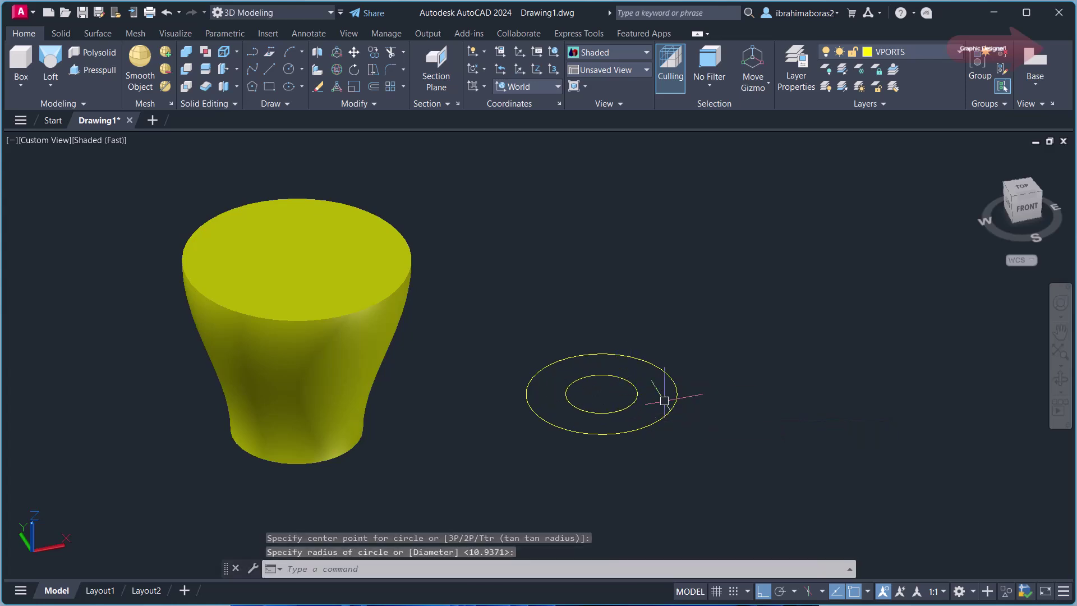
- Move the larger circle straight up above the smaller one, then start LOFT
type("m")
key("Return")
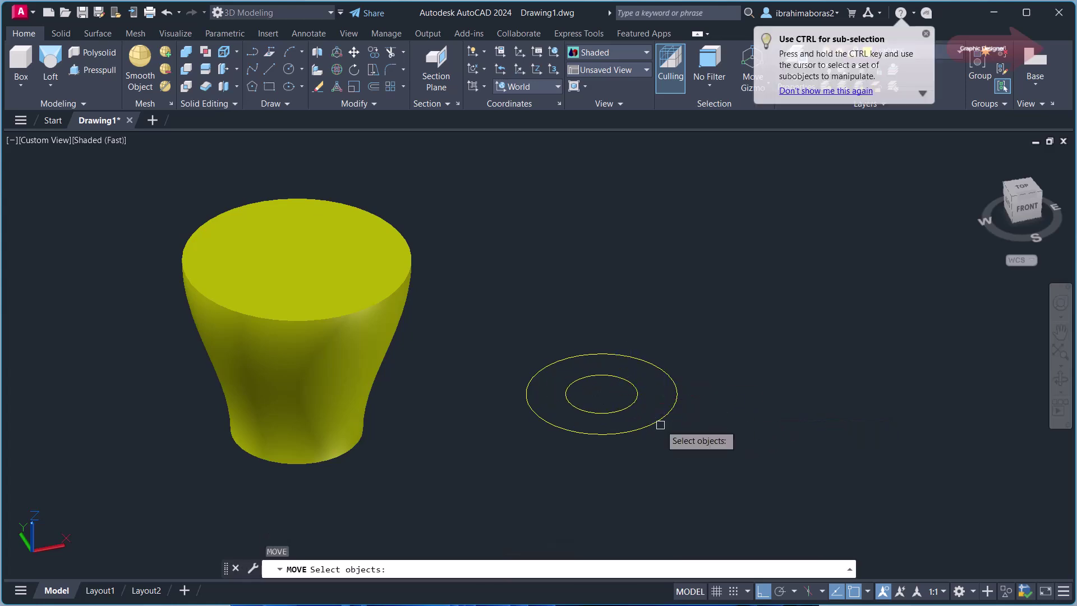
left_click(656, 423)
key("Return")
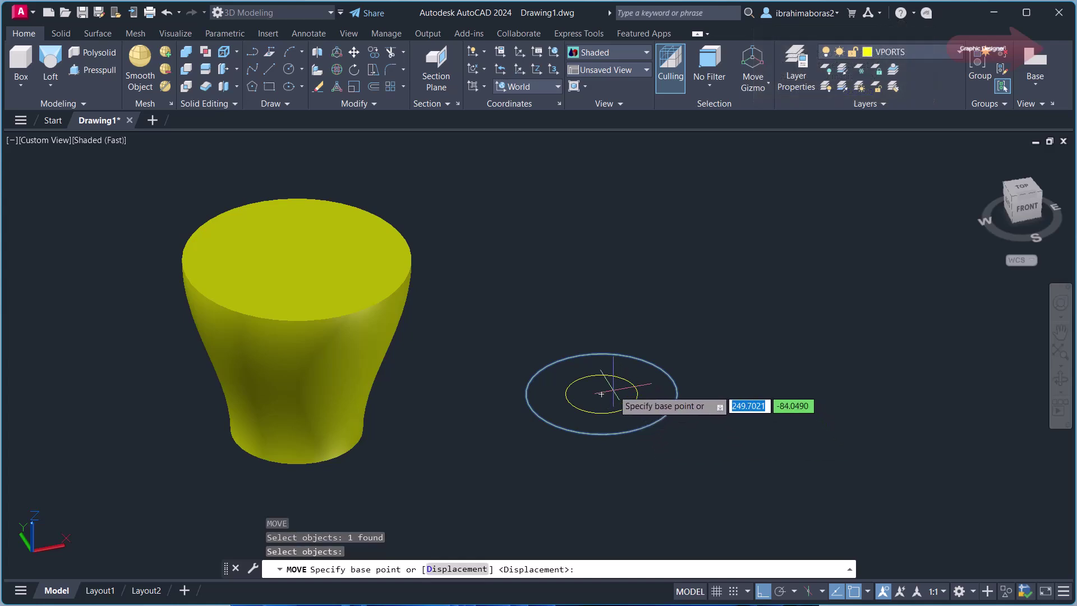
left_click(602, 395)
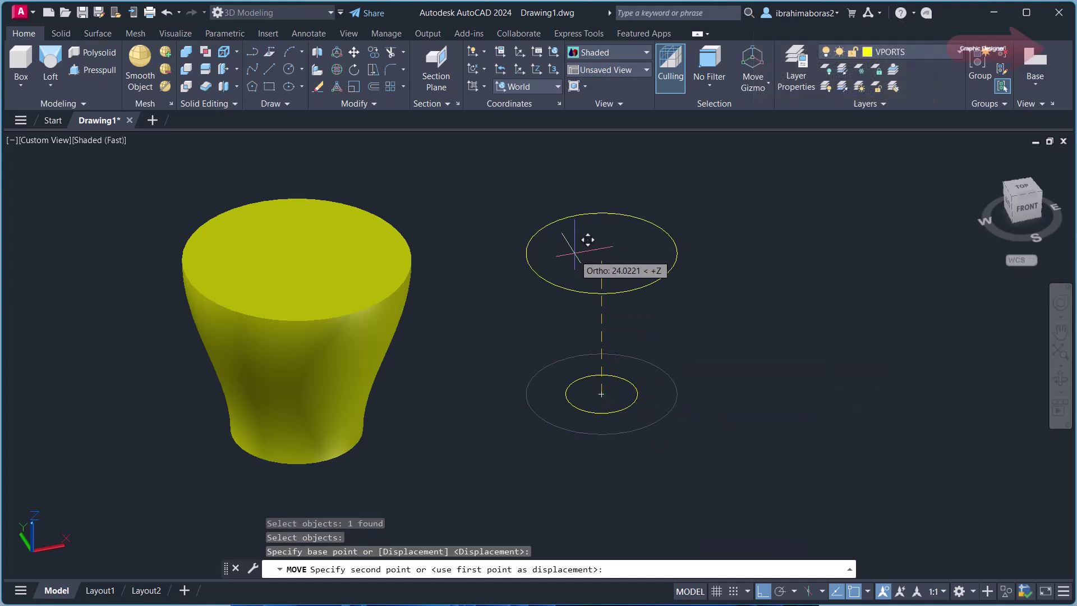
left_click(574, 264)
middle_click_drag(740, 368, 700, 374)
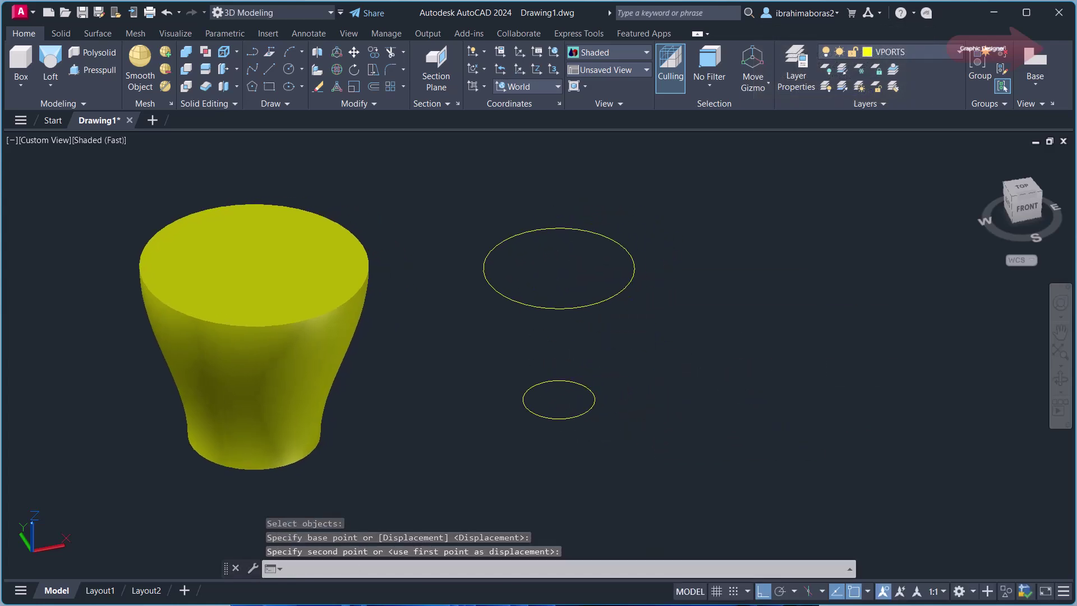
type("lo")
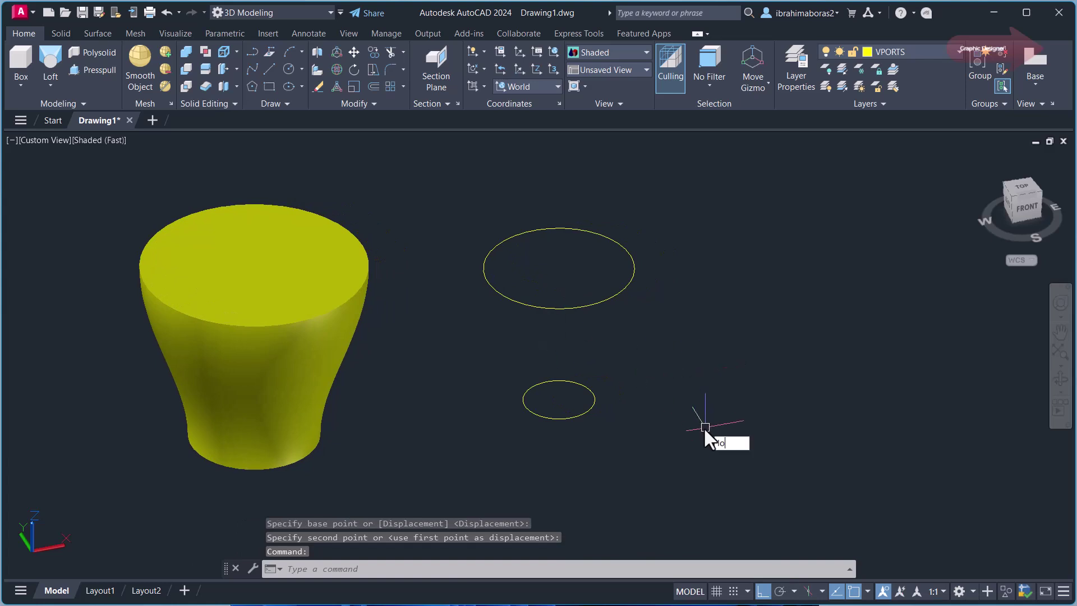
type("ft")
key("Return")
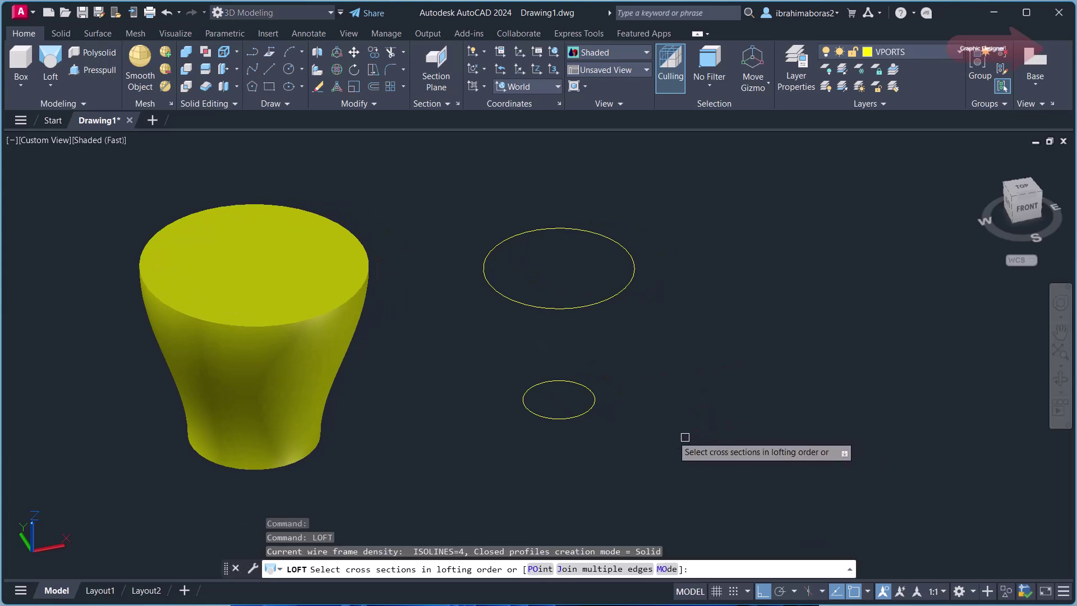
- Loft the small then large circle in Surface mode with Cross sections only
left_click(584, 414)
left_click(589, 312)
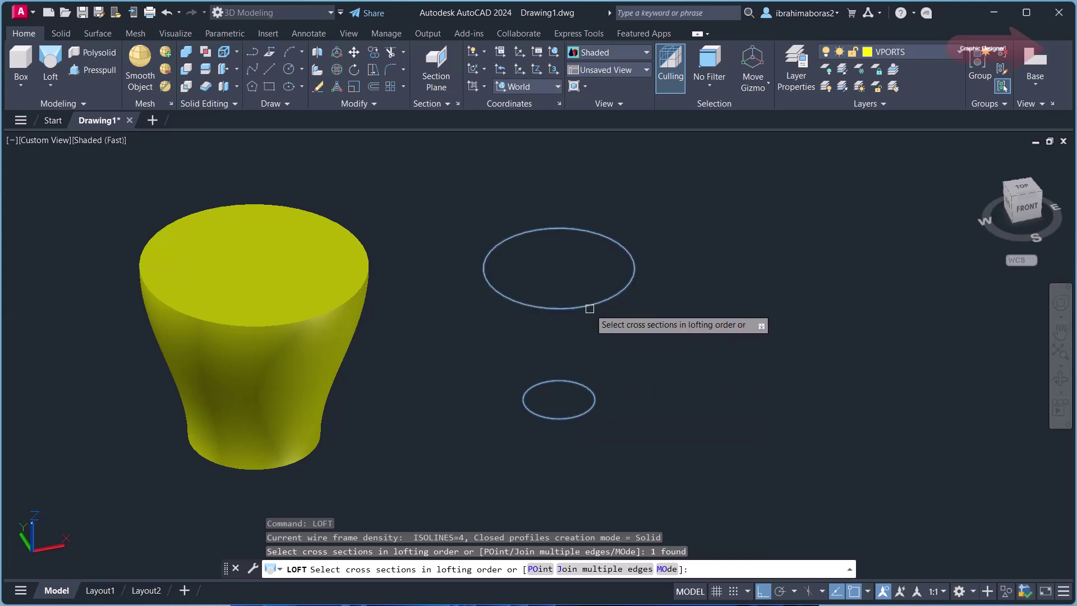
left_click(668, 569)
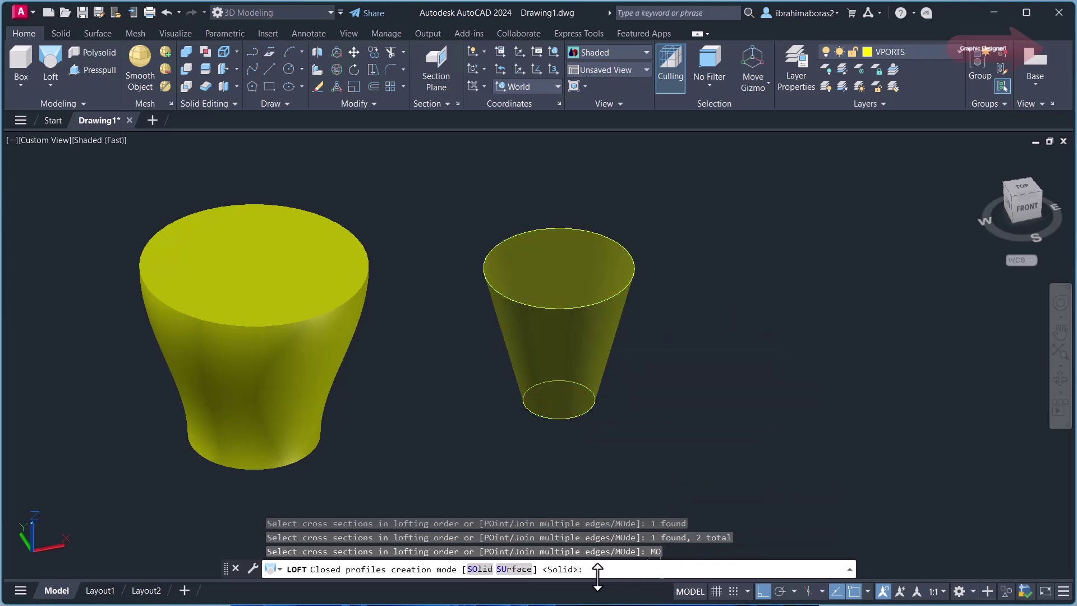
left_click(514, 569)
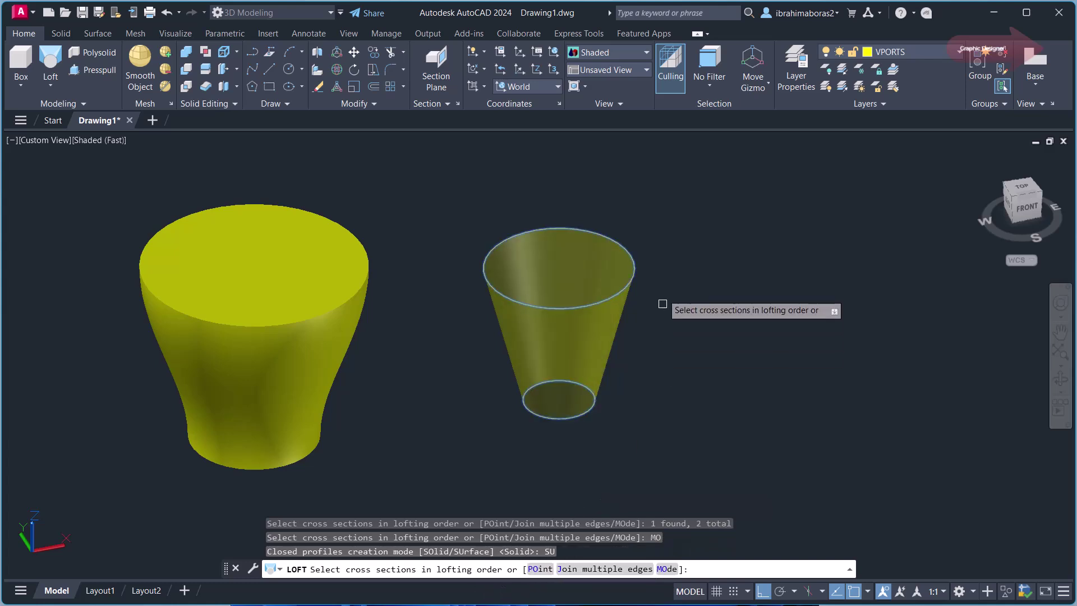
right_click(671, 368)
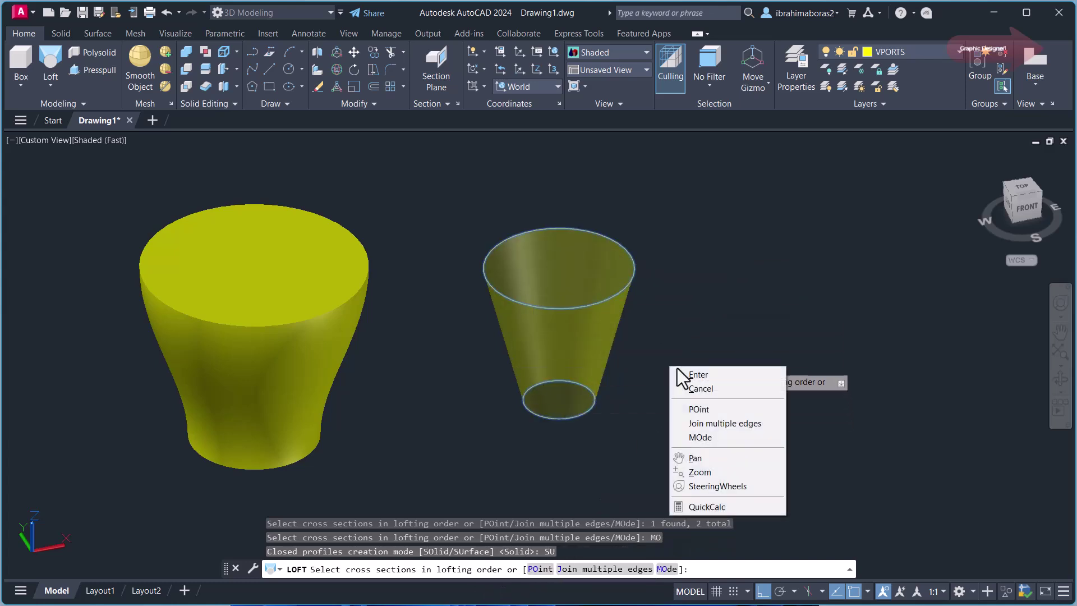
left_click(682, 372)
right_click(683, 371)
left_click(692, 379)
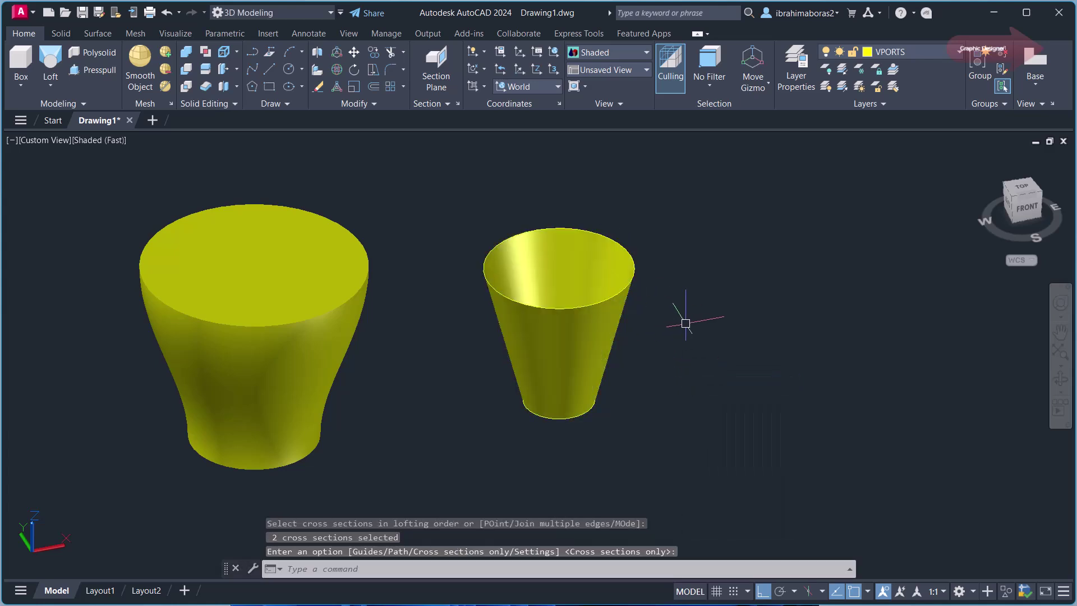
mouse_move(686, 323)
middle_mouse_down("shift")
mouse_move(682, 461)
mouse_move(673, 351)
mouse_move(712, 226)
mouse_move(731, 230)
mouse_move(660, 416)
mouse_move(630, 450)
mouse_move(621, 435)
mouse_move(664, 385)
mouse_move(653, 435)
mouse_move(668, 265)
mouse_move(647, 284)
mouse_move(633, 341)
middle_mouse_up("shift")
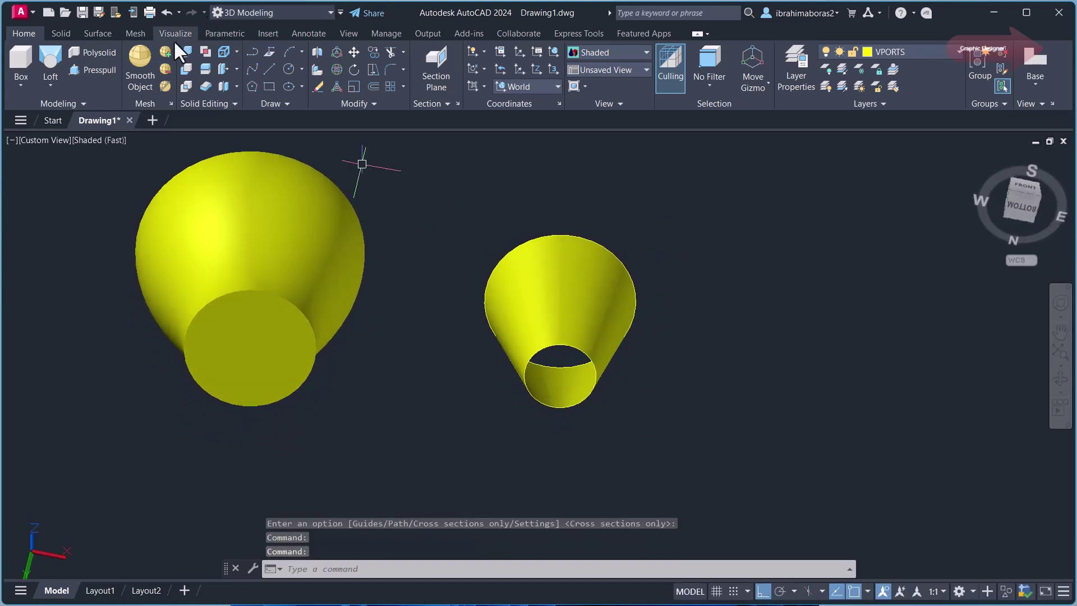
- Create a Planar surface from the cup's bottom circular edge using the Object option
left_click(97, 32)
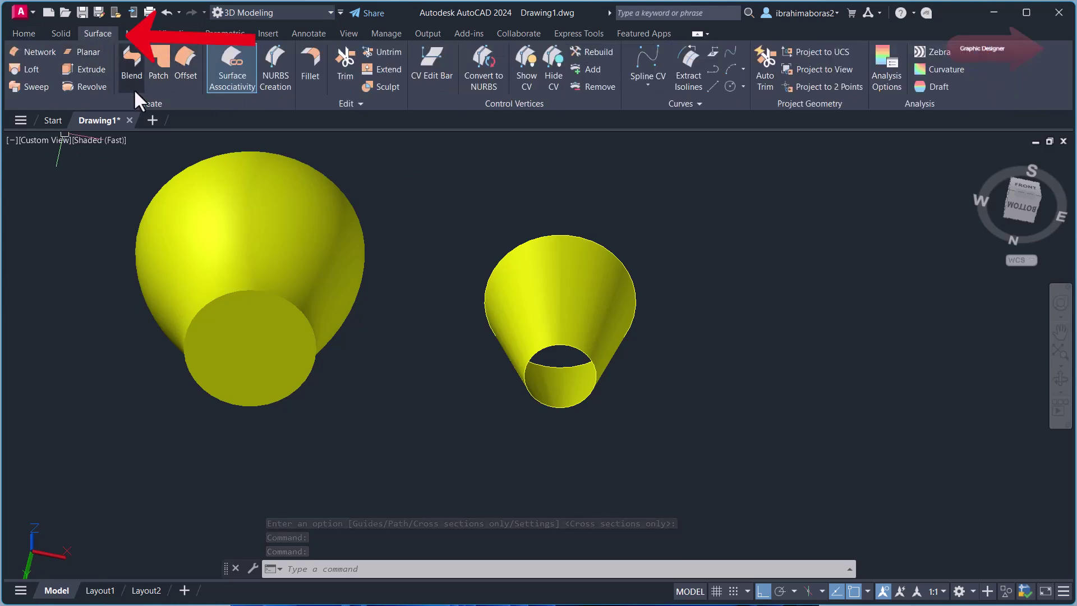
left_click(79, 51)
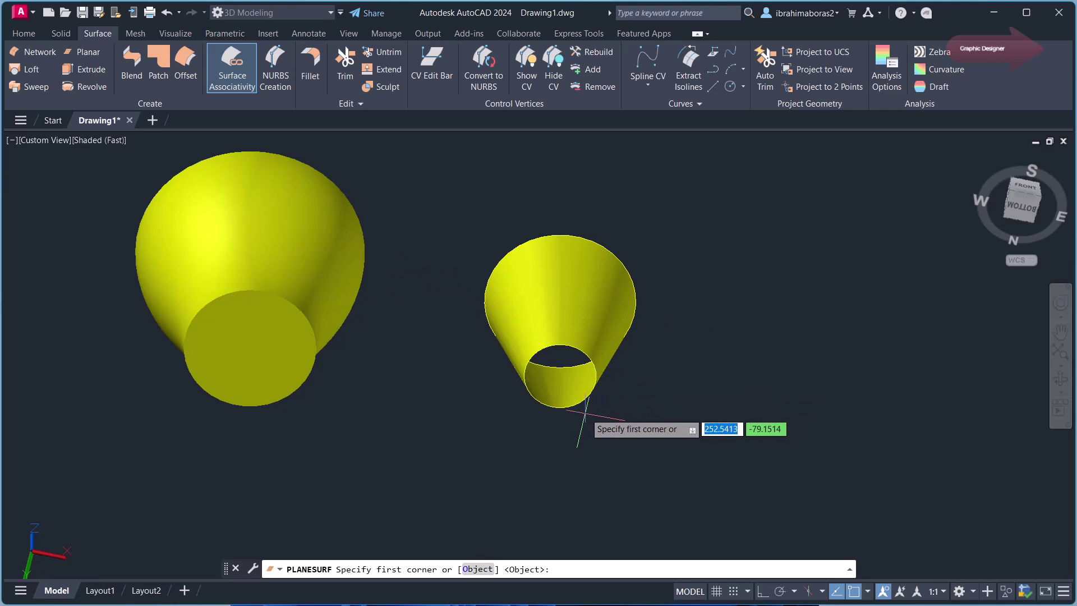
scroll(586, 415, "up", 3)
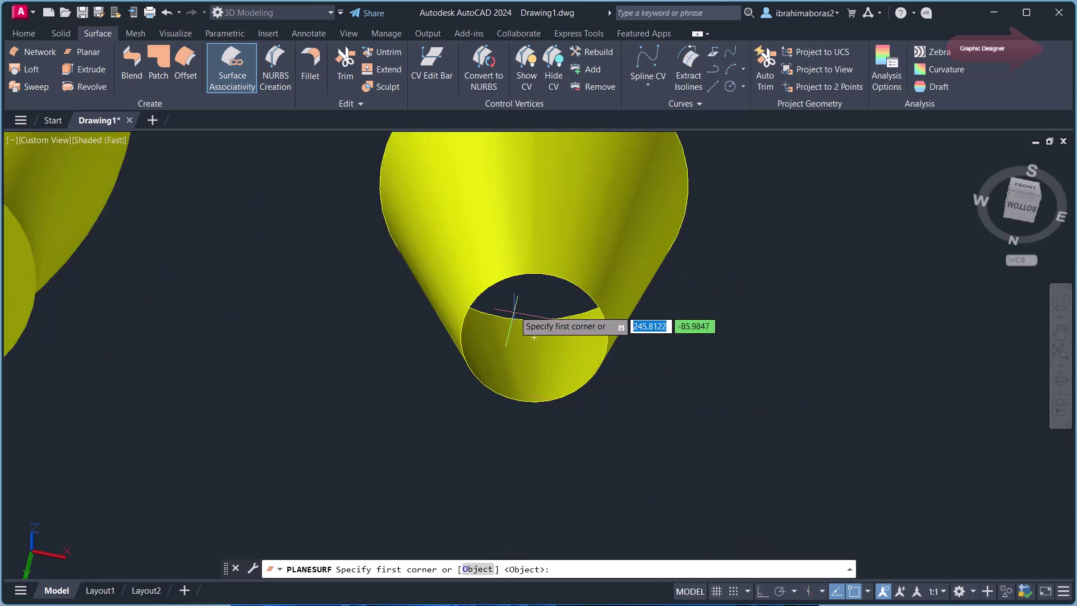
left_click(478, 569)
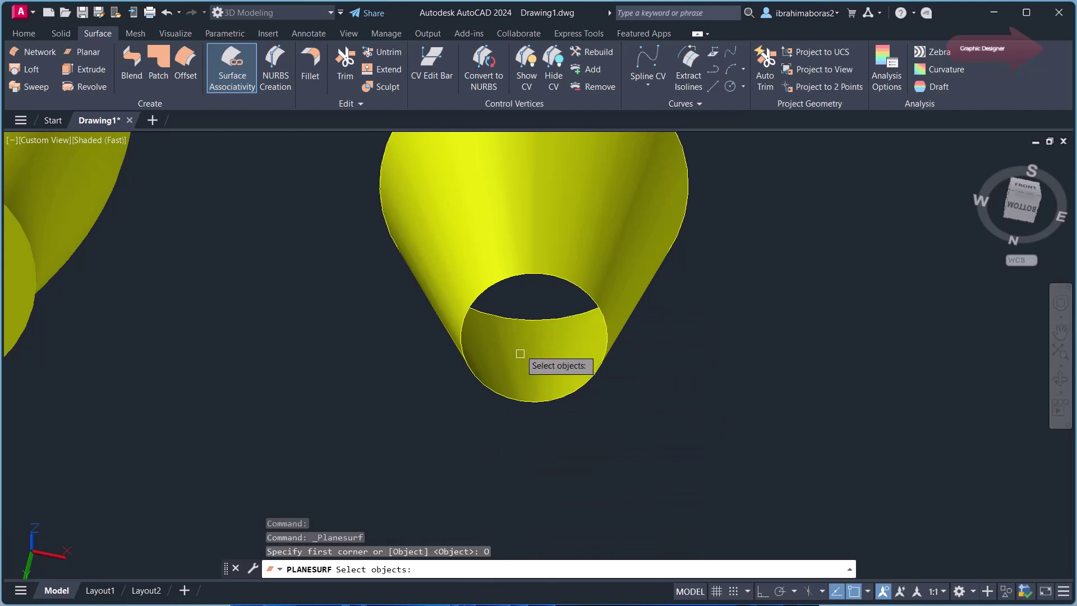
left_click(516, 279)
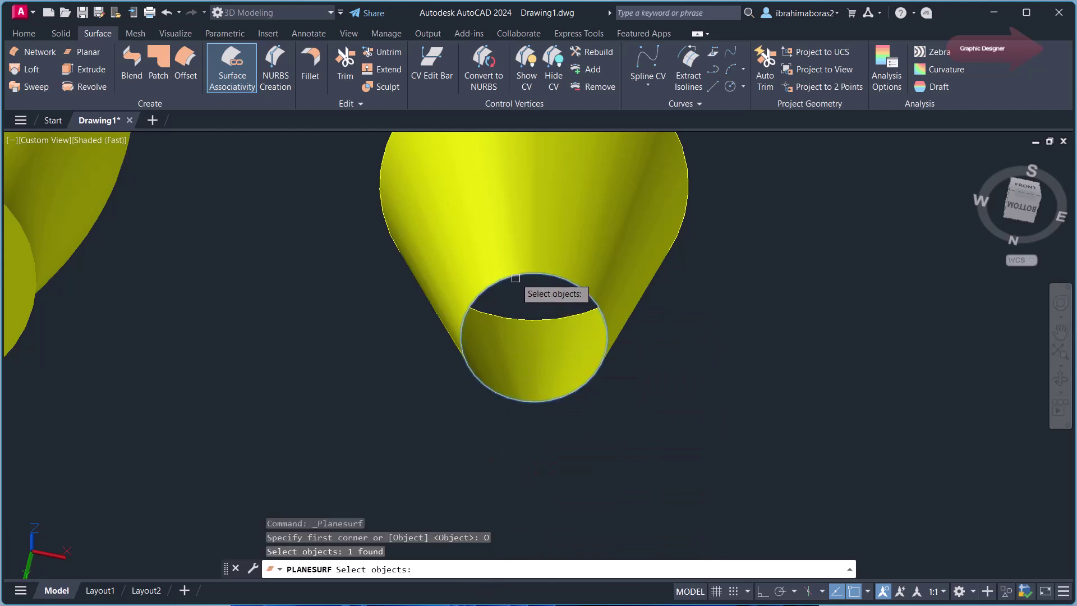
key("Return")
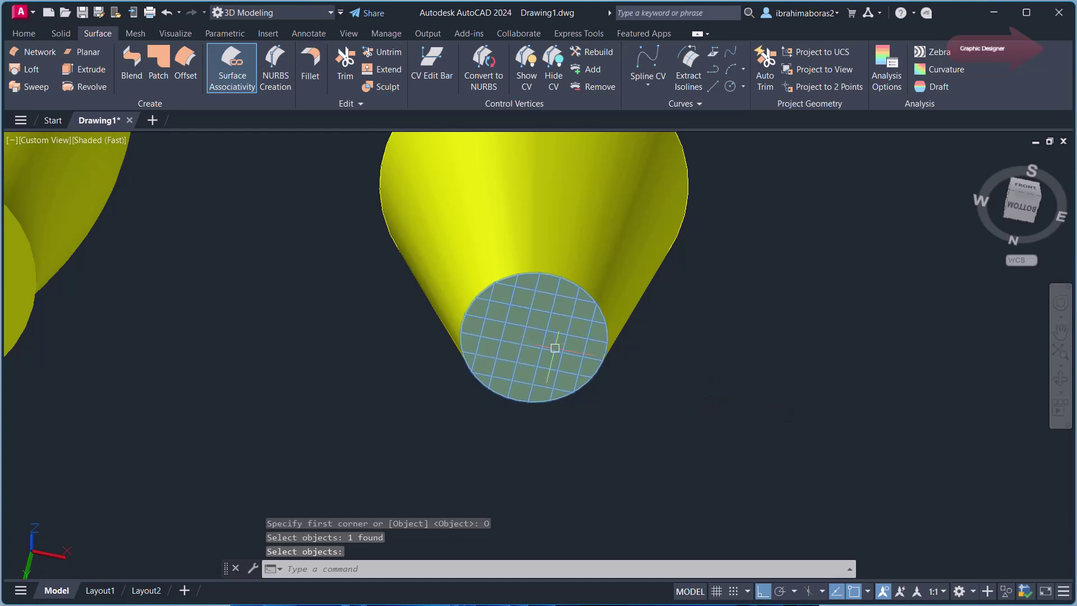
mouse_move(701, 477)
middle_mouse_down("shift")
mouse_move(666, 445)
mouse_move(618, 334)
mouse_move(616, 389)
mouse_move(651, 380)
mouse_move(649, 401)
mouse_move(649, 389)
mouse_move(667, 394)
mouse_move(668, 349)
middle_mouse_up("shift")
scroll(617, 390, "down", 3)
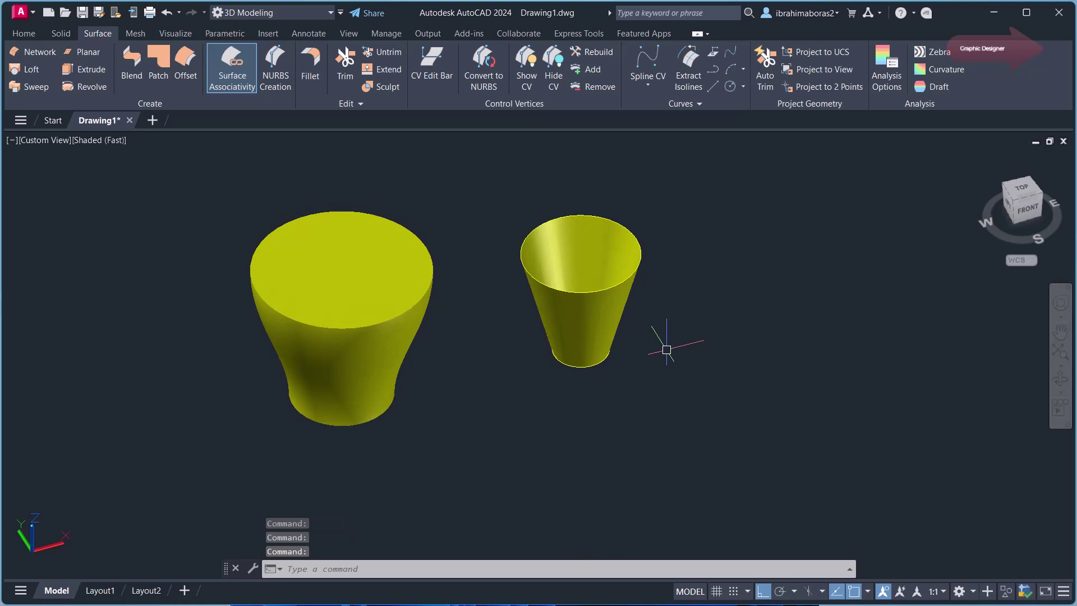